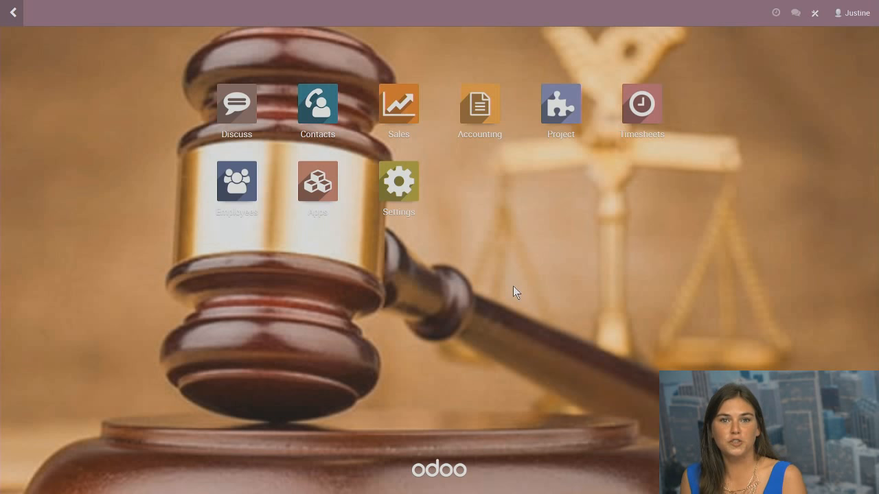
Open the Settings app to view installed apps, users and the Law Firm company card
click(406, 179)
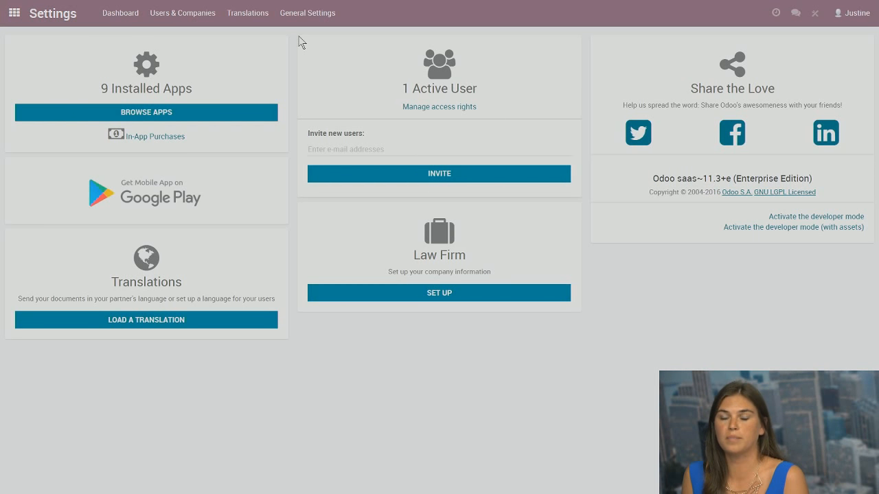
Review the Law Firm company record under Companies, save it unchanged, and return home
click(202, 22)
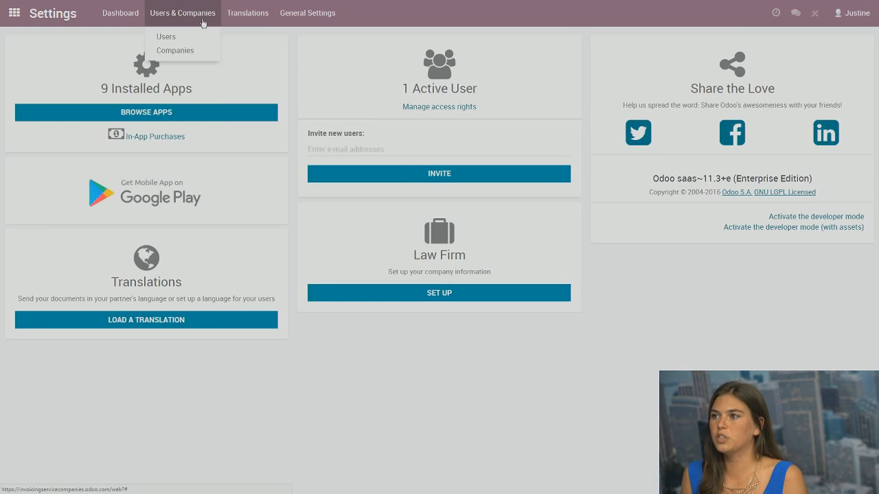
click(186, 55)
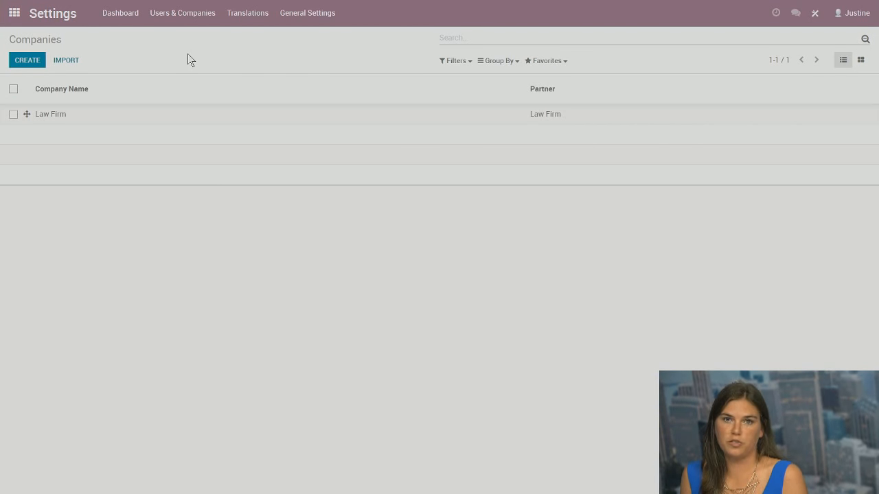
click(119, 122)
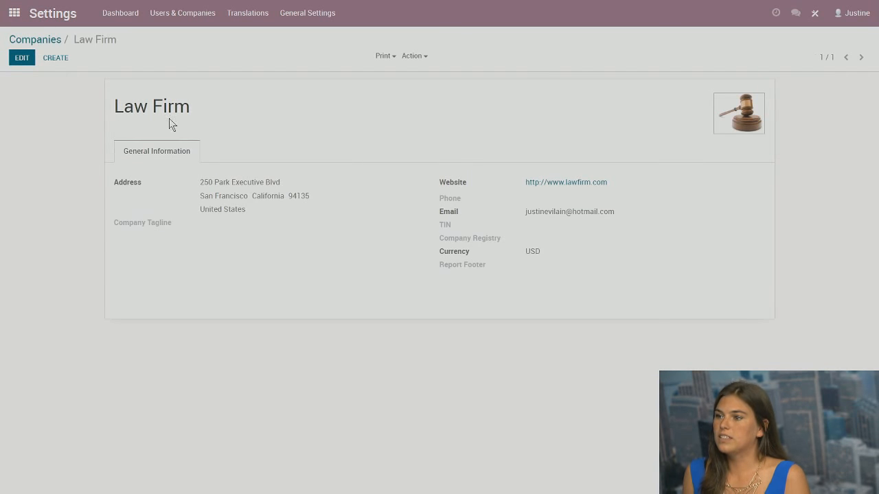
click(28, 59)
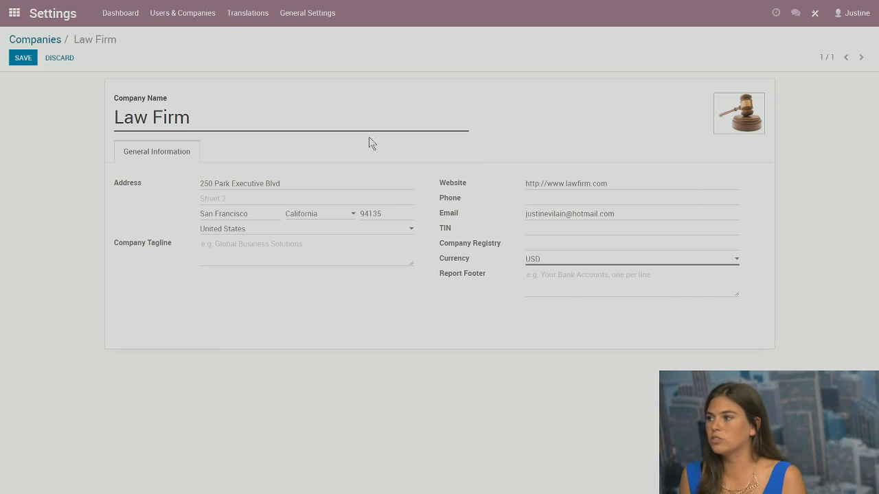
mouse_move(738, 96)
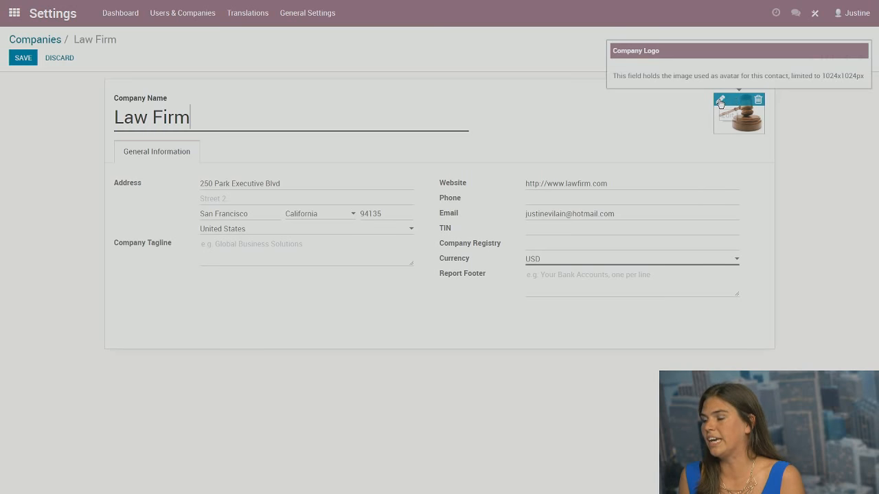
click(23, 57)
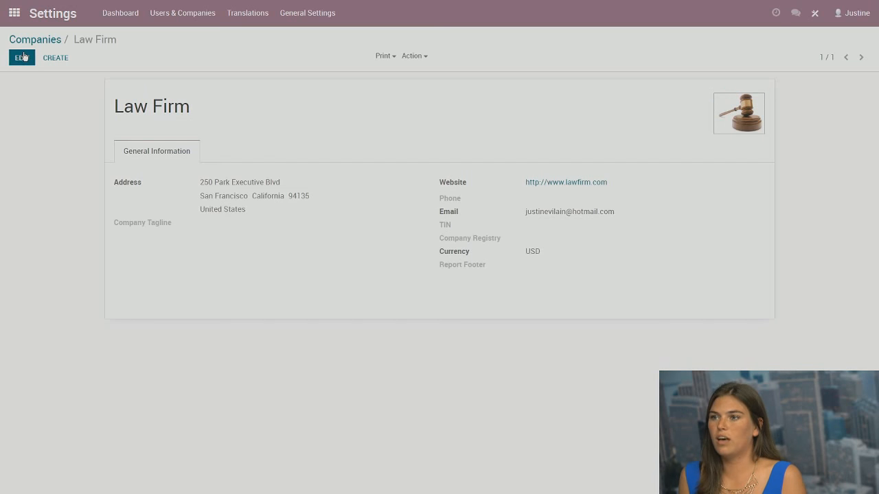
click(14, 8)
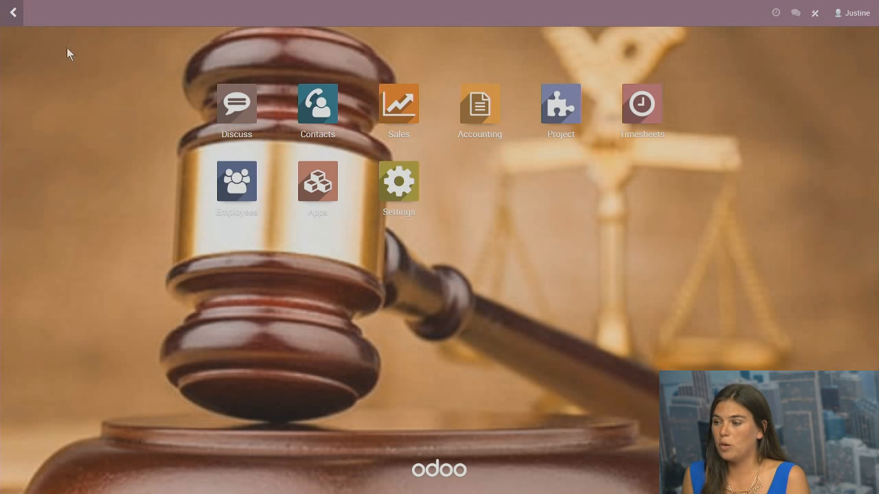
Open Employees in list view showing the Junior Lawyer, Partner and Intern
click(236, 180)
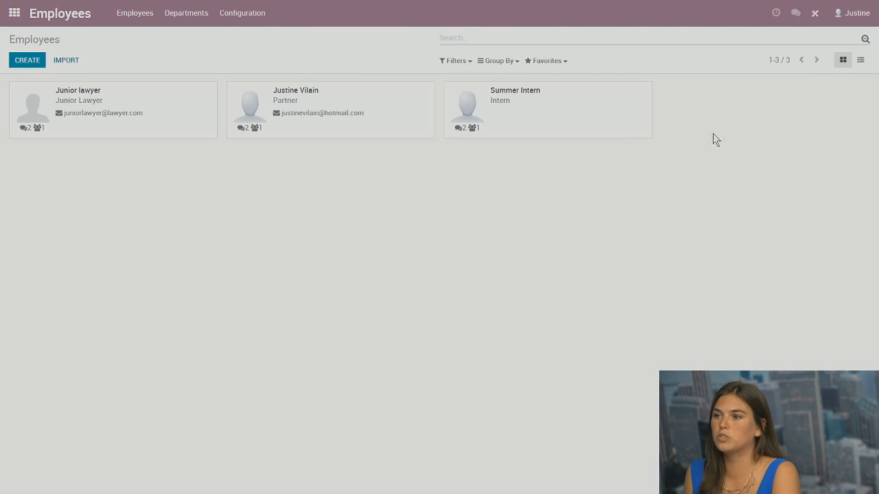
click(859, 61)
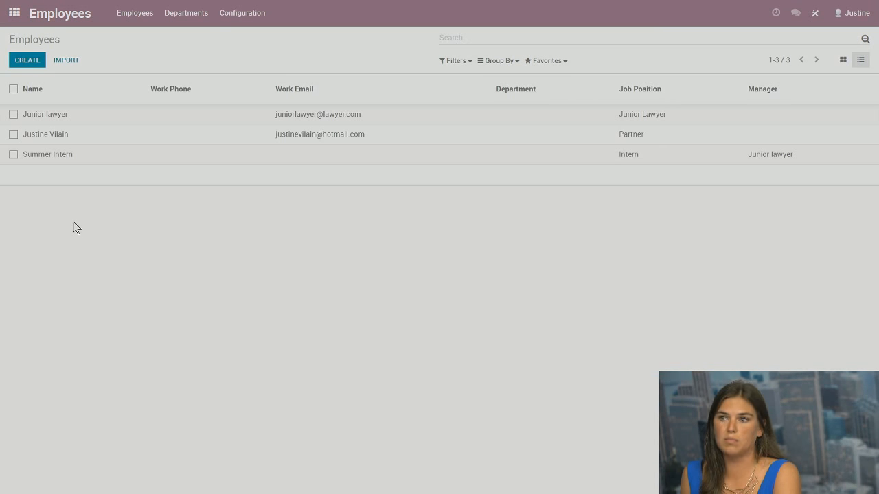
Create a new employee named Senior Lawyer with a lawfirm.com work e-mail
click(28, 62)
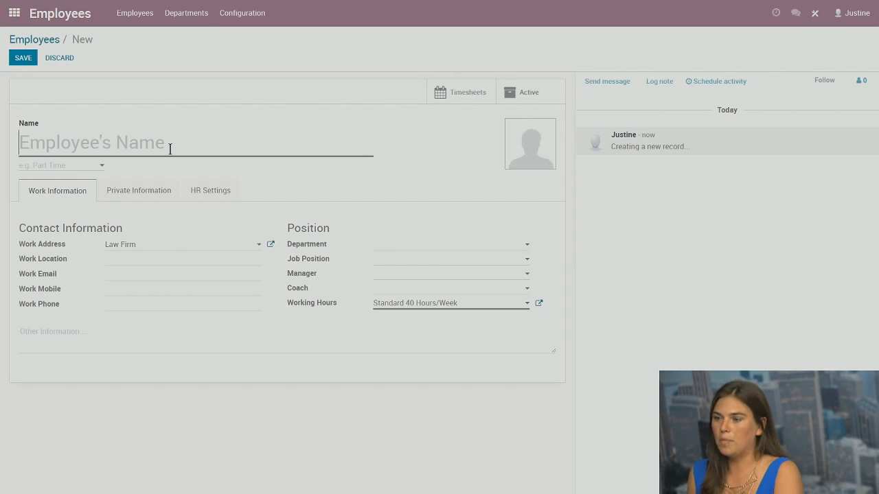
text(Senior)
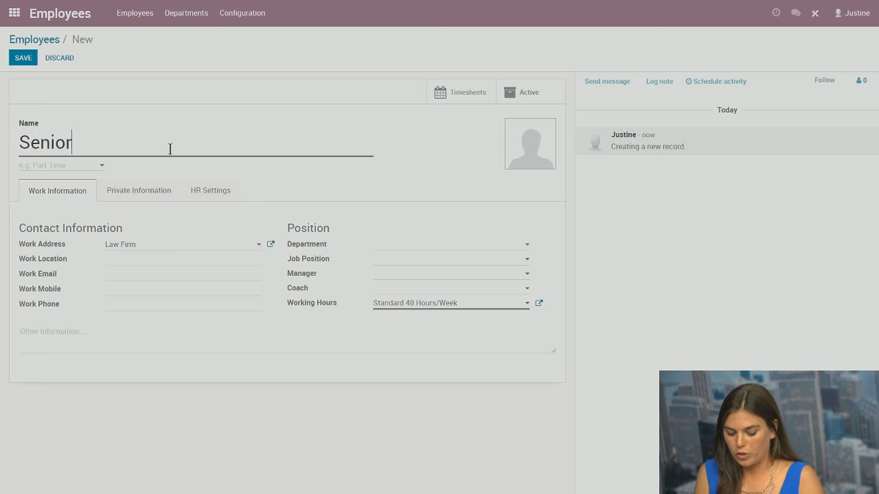
text( Lawy)
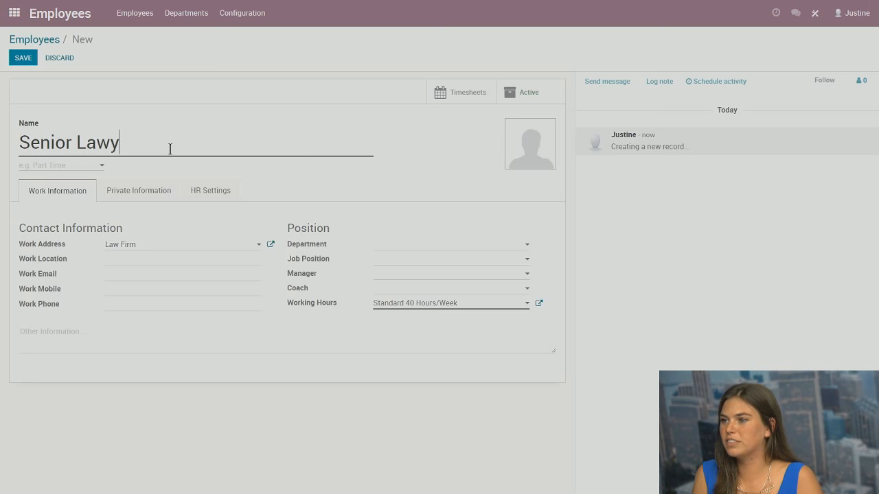
text(er)
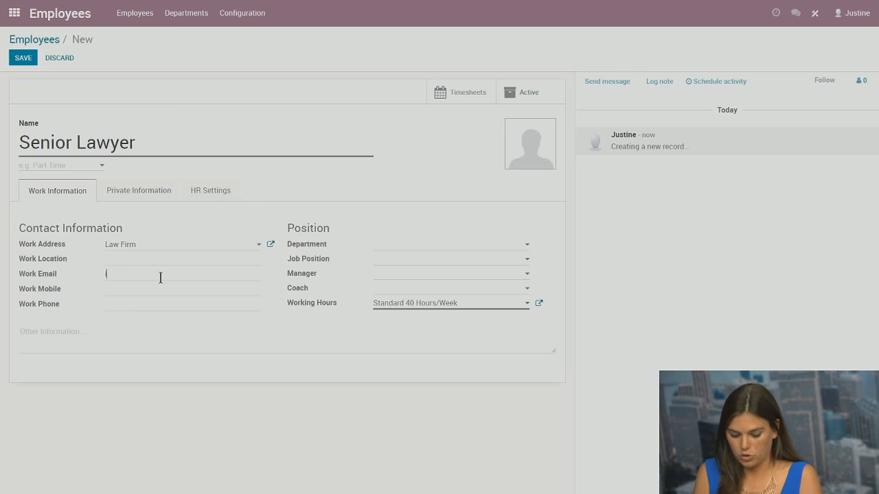
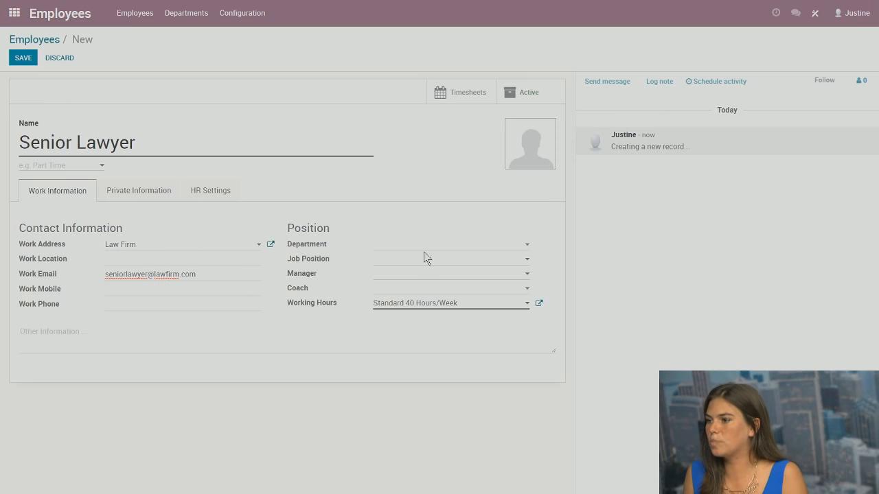
Make the firm's partner the Senior Lawyer's manager
click(416, 274)
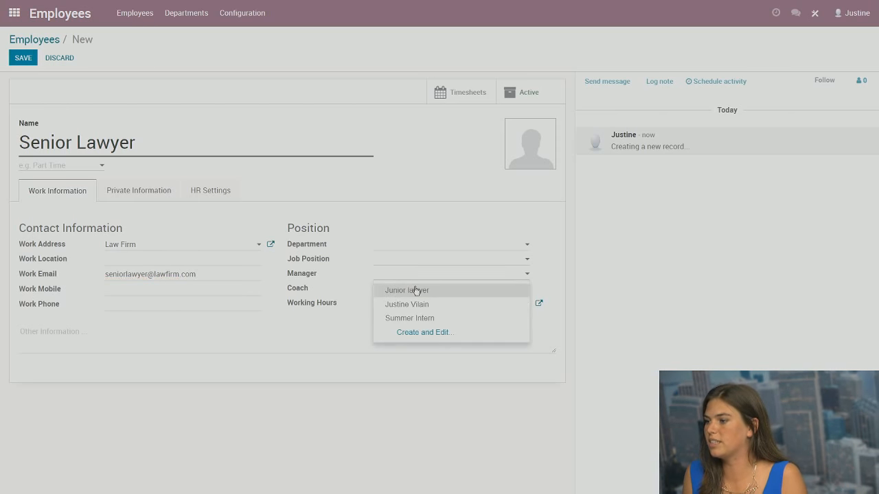
click(441, 305)
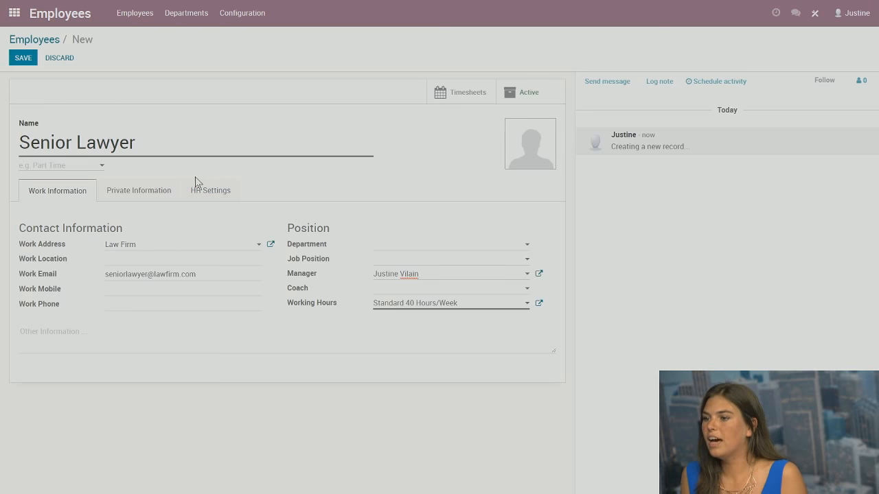
click(136, 193)
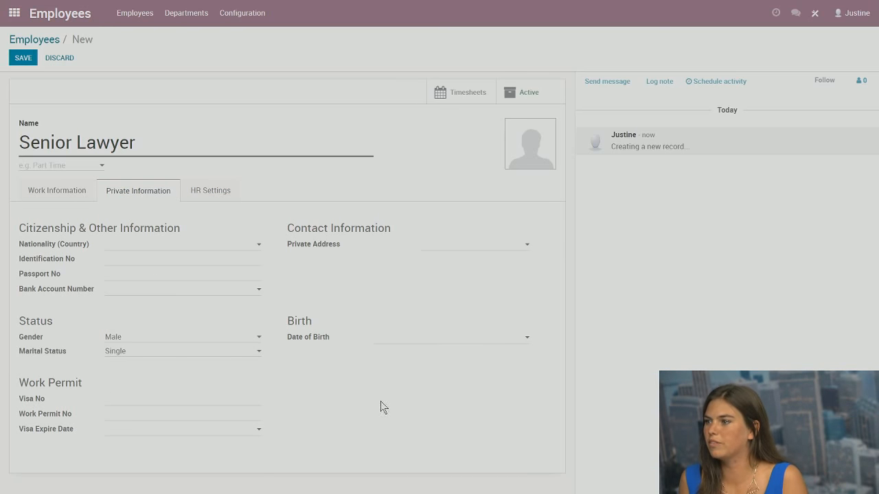
Set Senior Lawyer's timesheet cost to 200 per hour, save, and return home
click(216, 197)
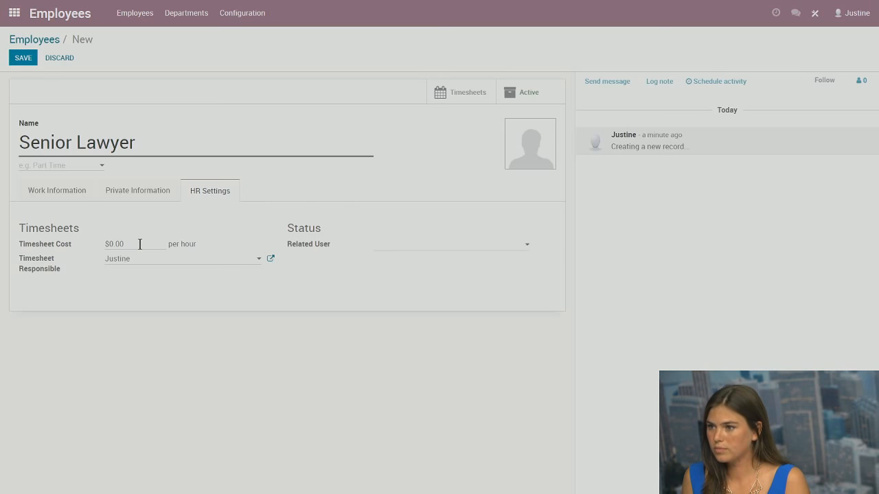
drag(135, 244, 111, 243)
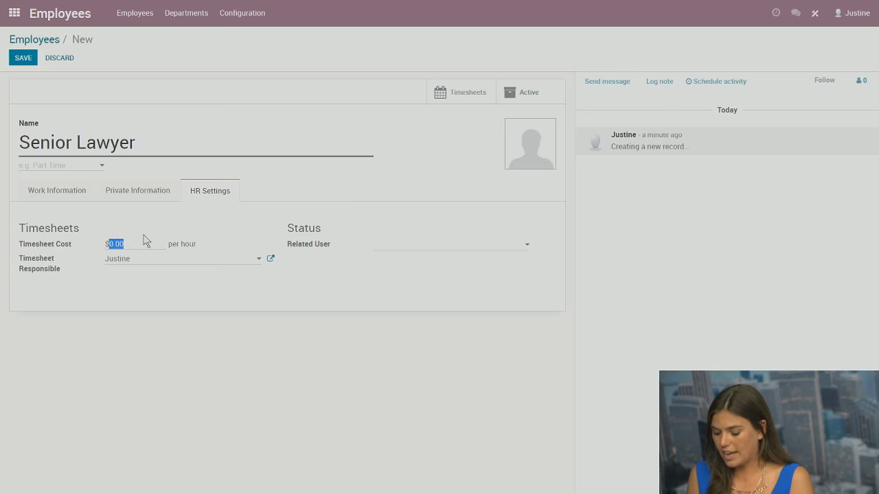
text(200)
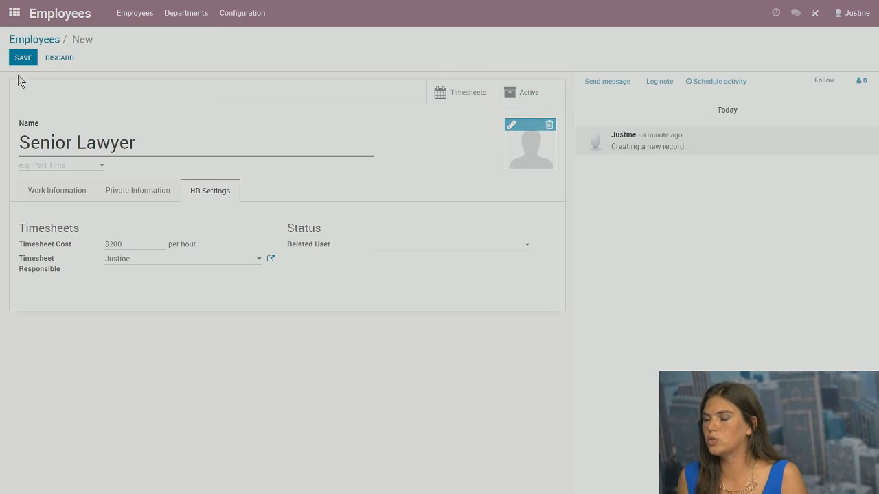
click(28, 56)
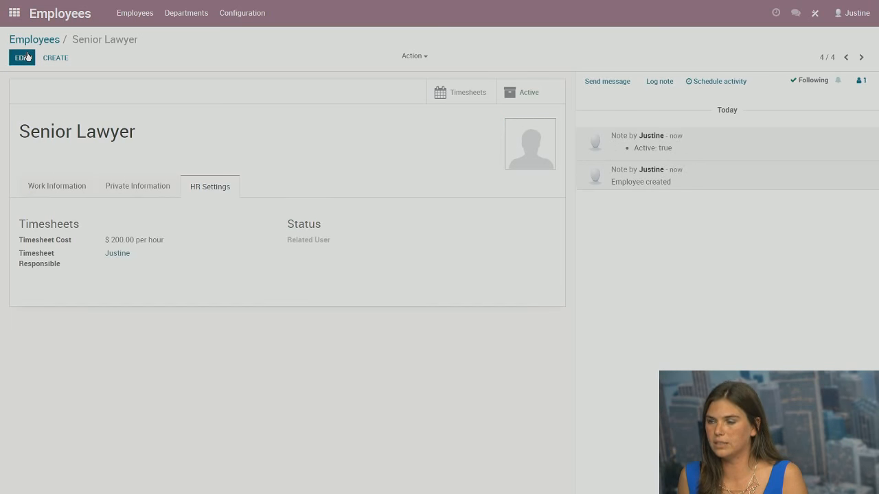
click(16, 13)
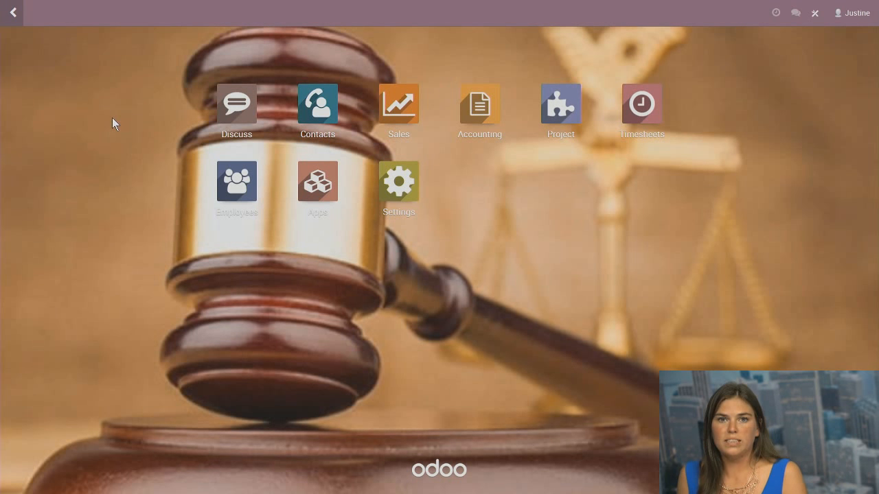
In Contacts, start a Civil case client contact with an e-mail address and English language
click(318, 114)
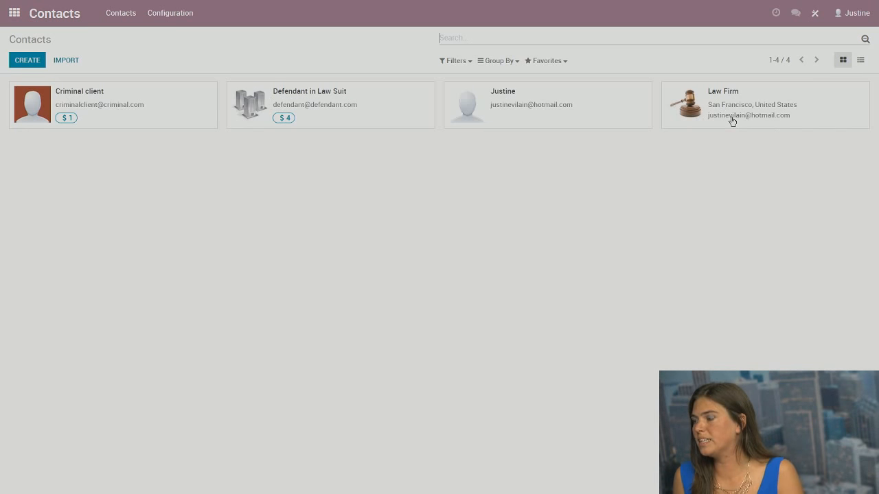
click(27, 60)
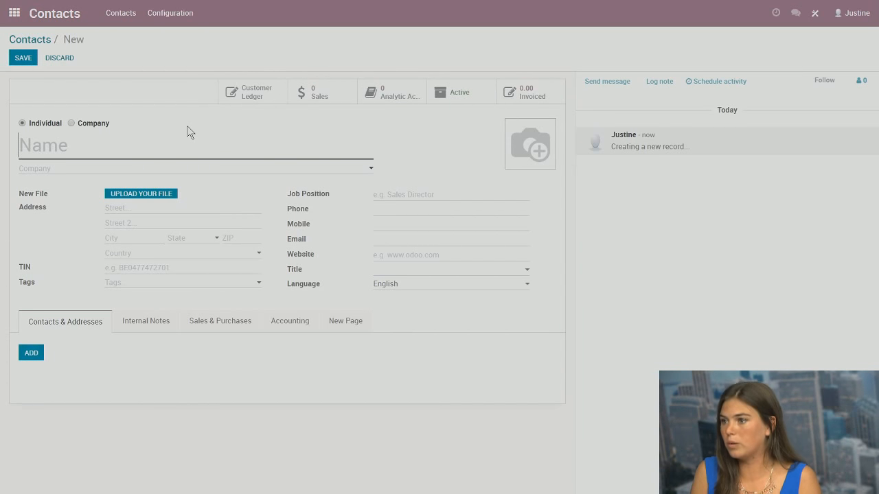
text(Civil )
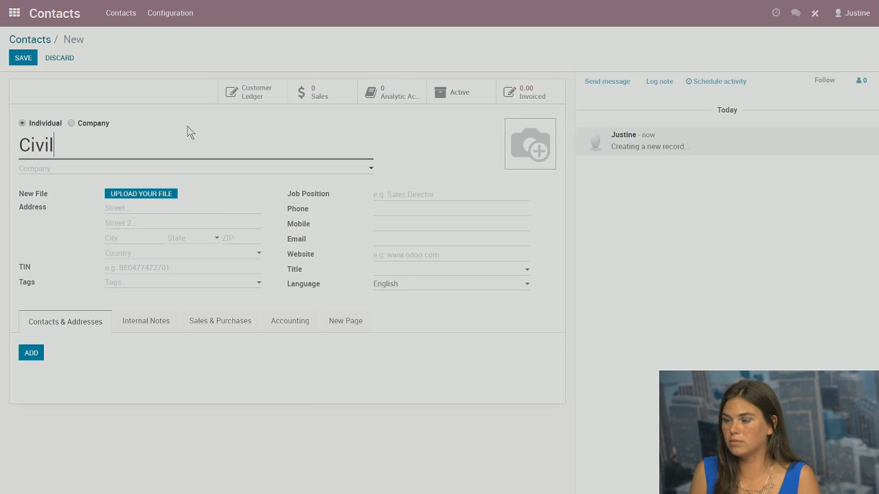
text(case client)
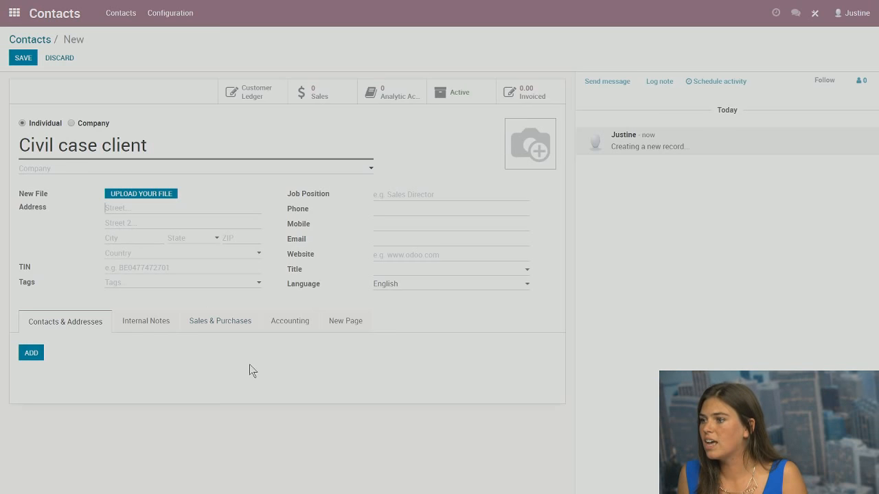
click(383, 242)
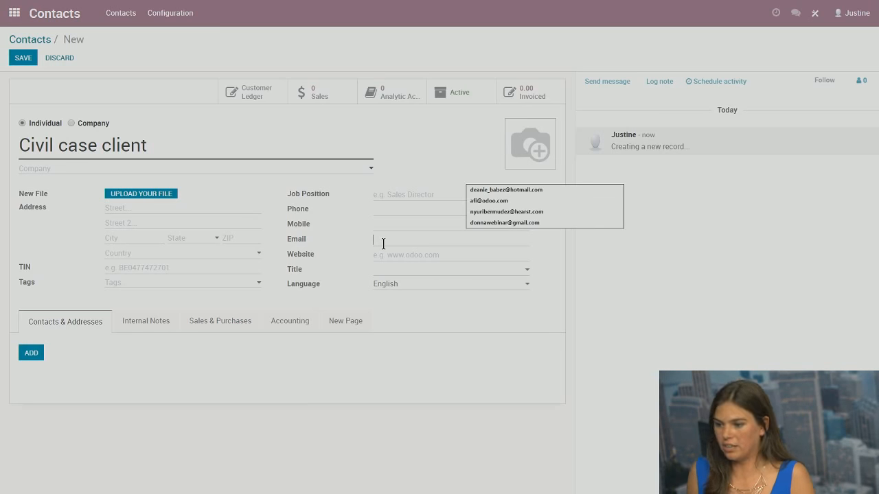
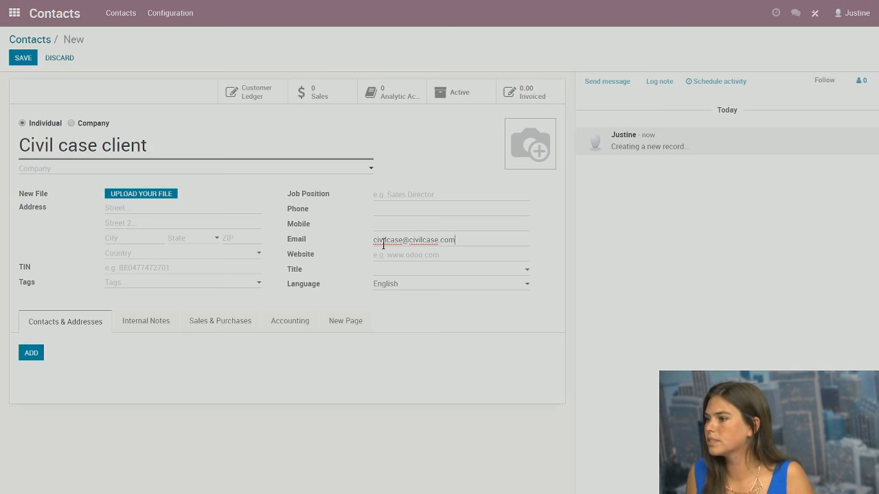
click(417, 291)
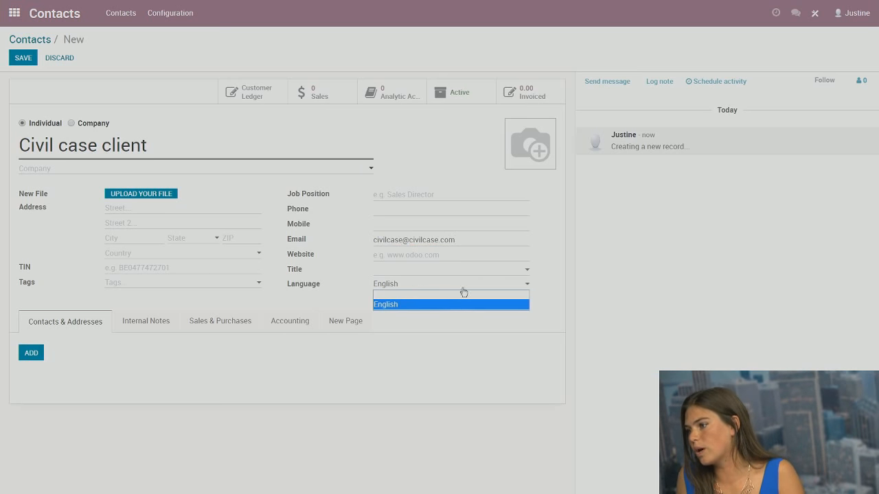
click(554, 304)
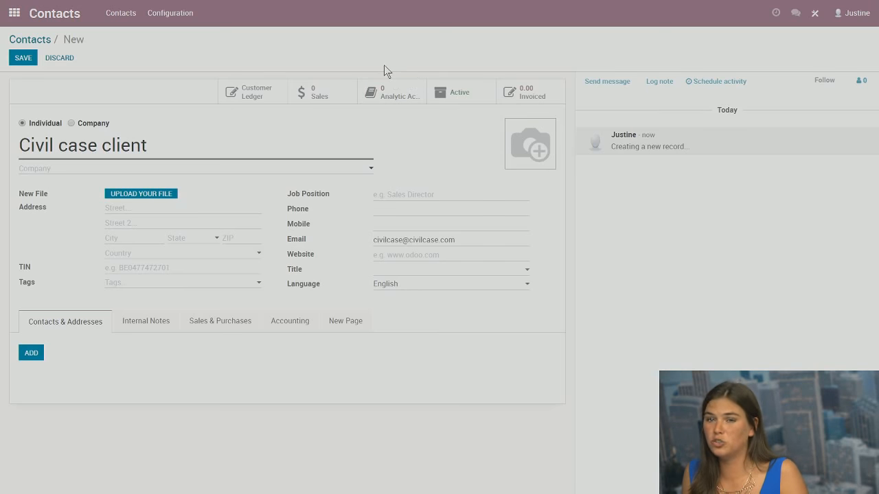
click(816, 15)
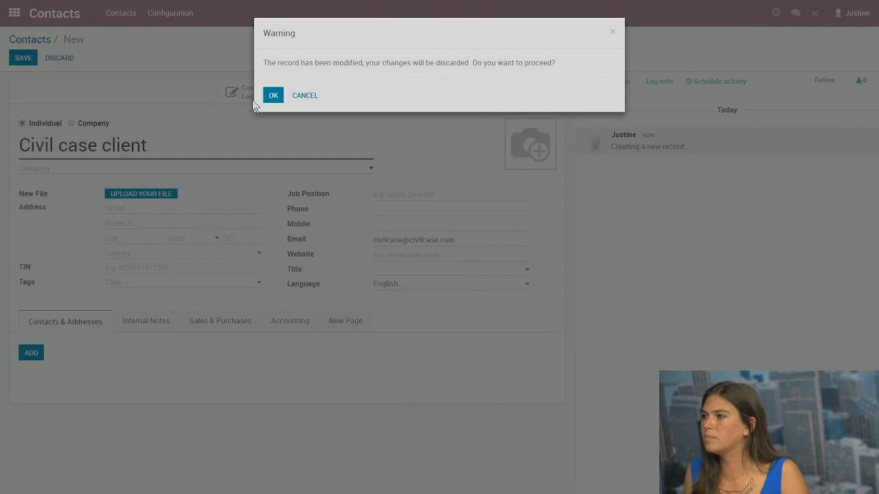
Discard the unsaved contact and add a 'Contract with the client' file field above New File
click(273, 95)
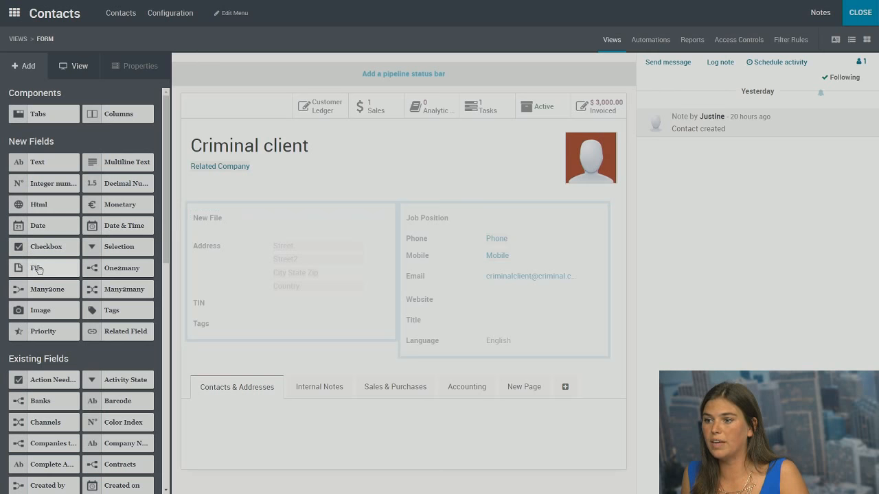
drag(37, 269, 240, 226)
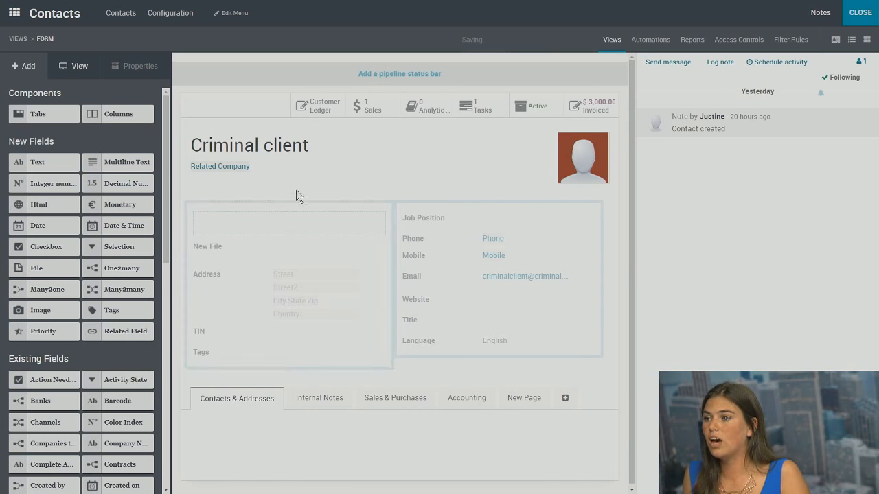
click(216, 218)
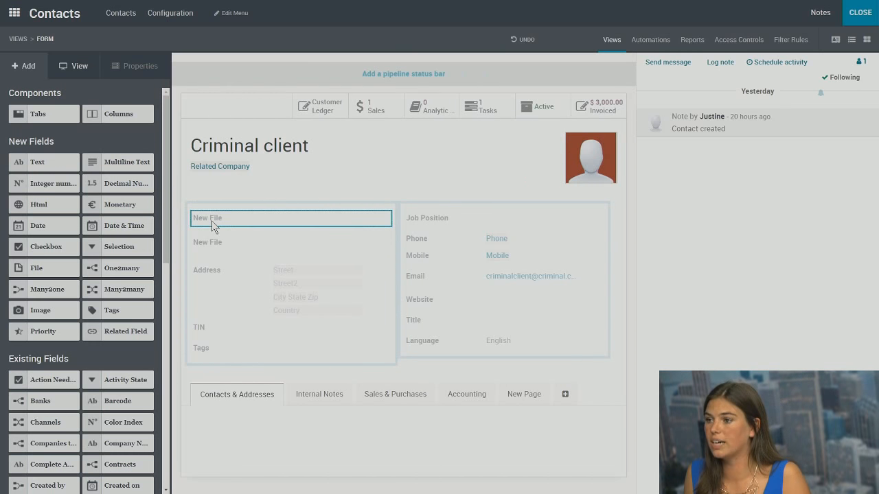
triple_click(86, 170)
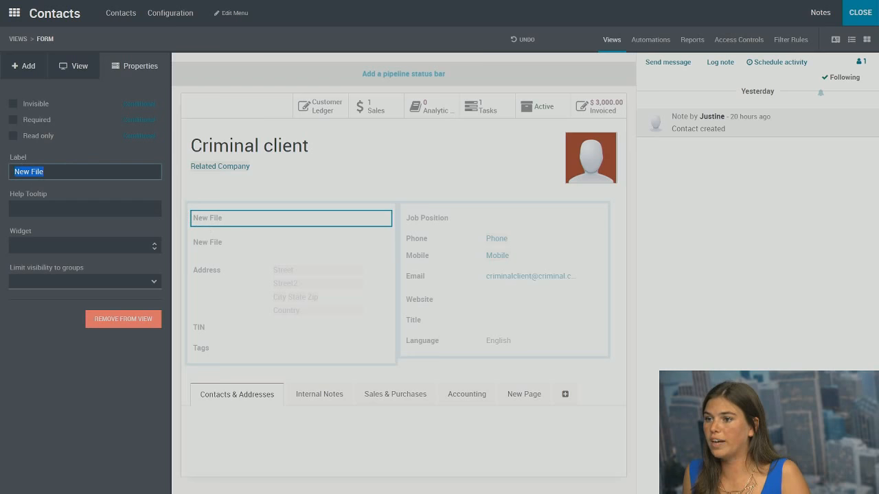
text(Contract)
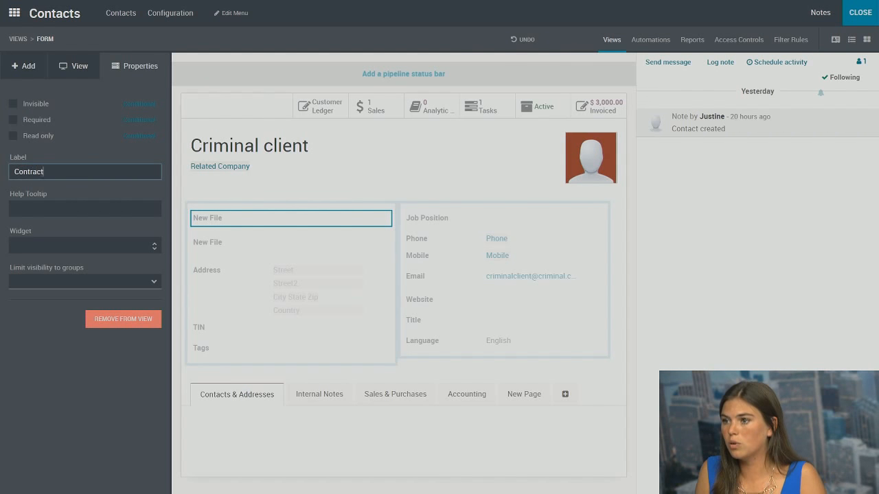
text( with the client)
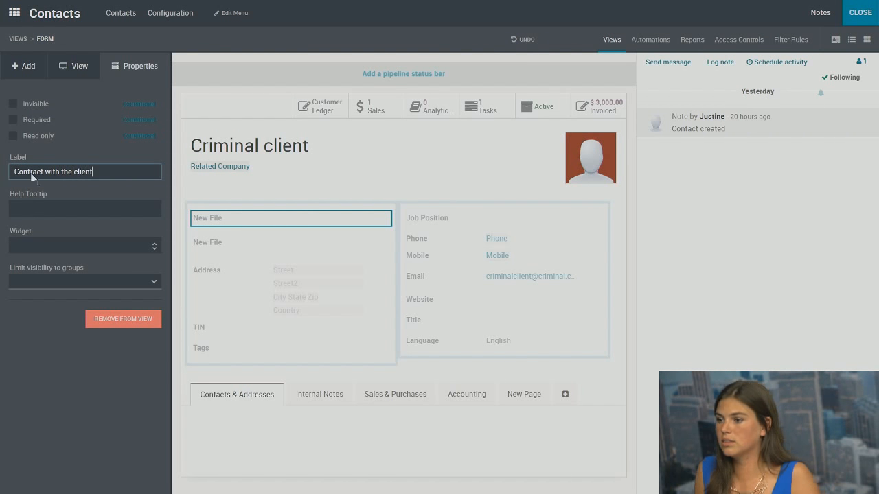
click(313, 184)
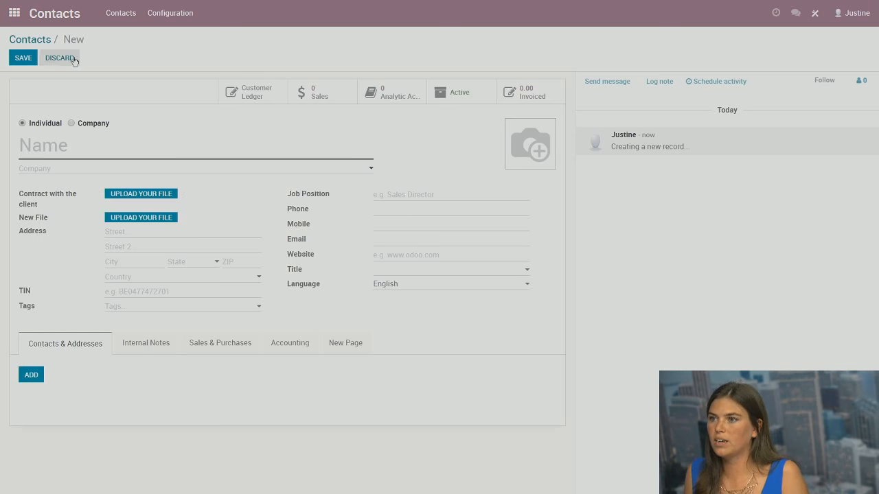
Save a contact named 'Civil Case client' and return to the five-contact list
text(Civil )
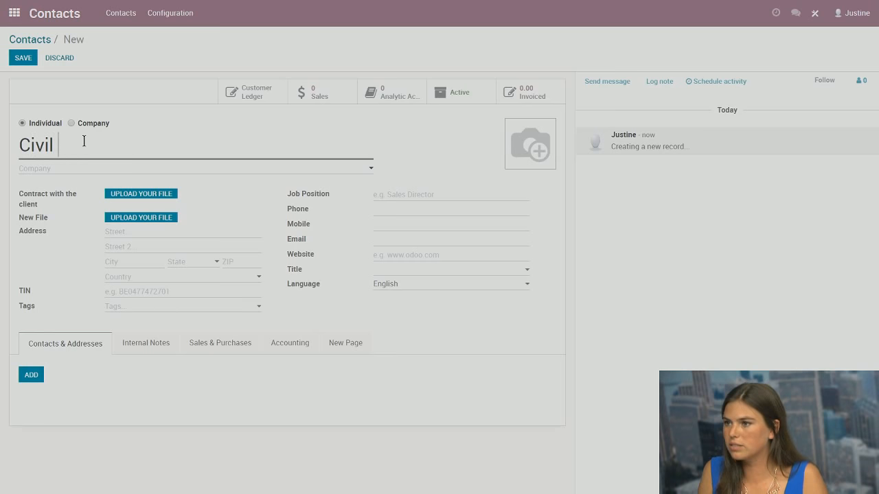
text(Case client)
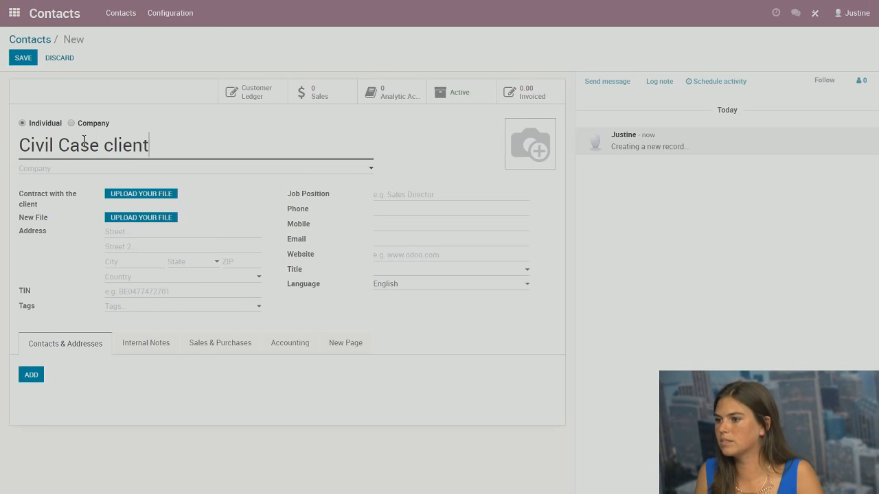
click(20, 62)
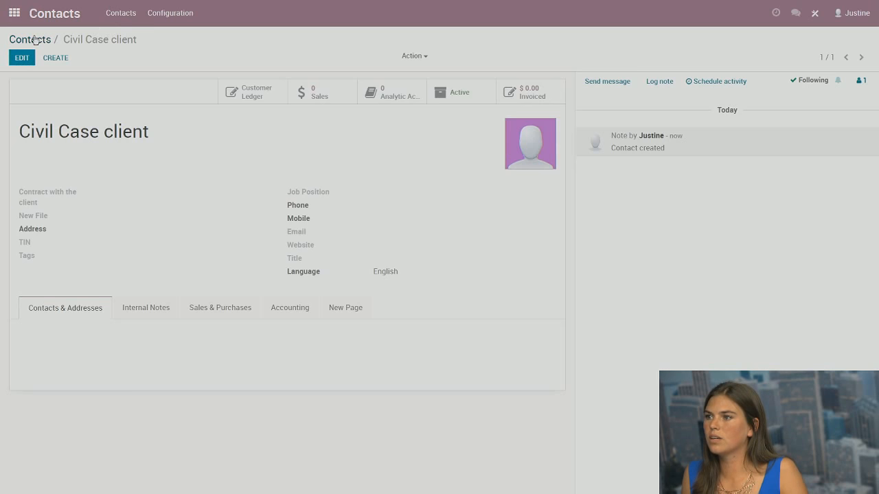
click(34, 39)
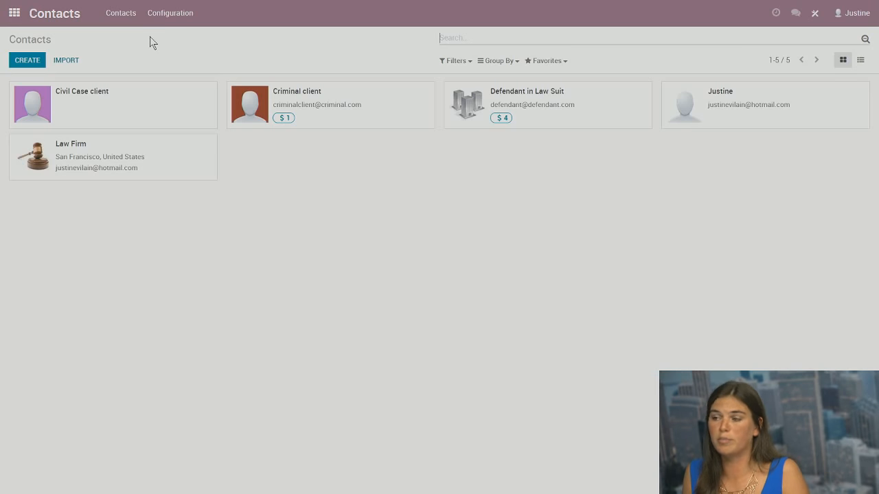
Open the Sales app on the Quotations list of orders SO0001–SO0005
click(15, 12)
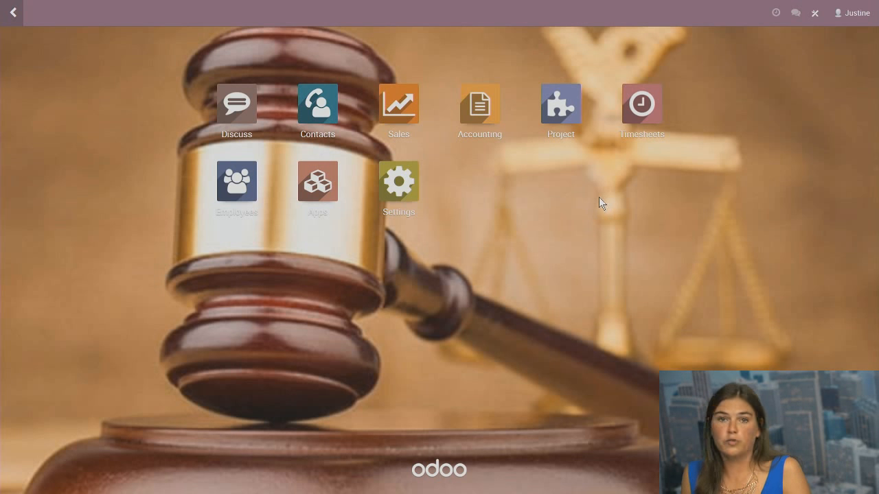
click(404, 112)
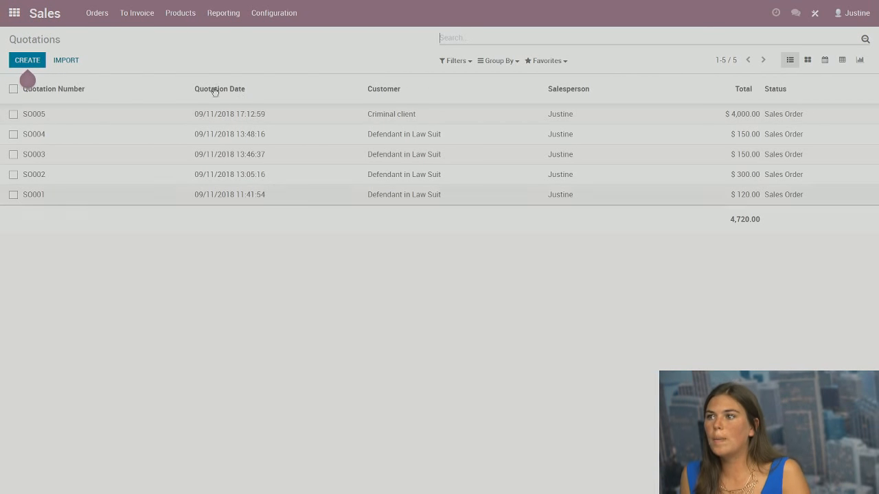
Enable Units of Measure in Sales settings and review the 19 defined units
click(274, 13)
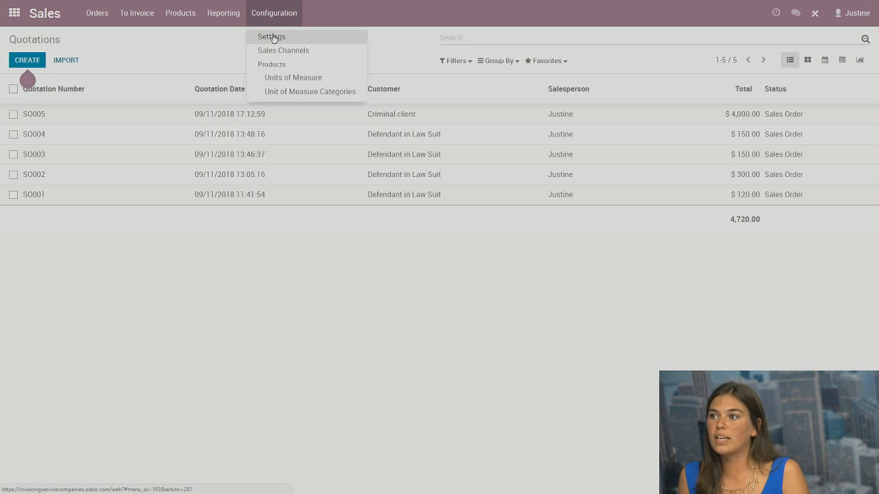
click(272, 38)
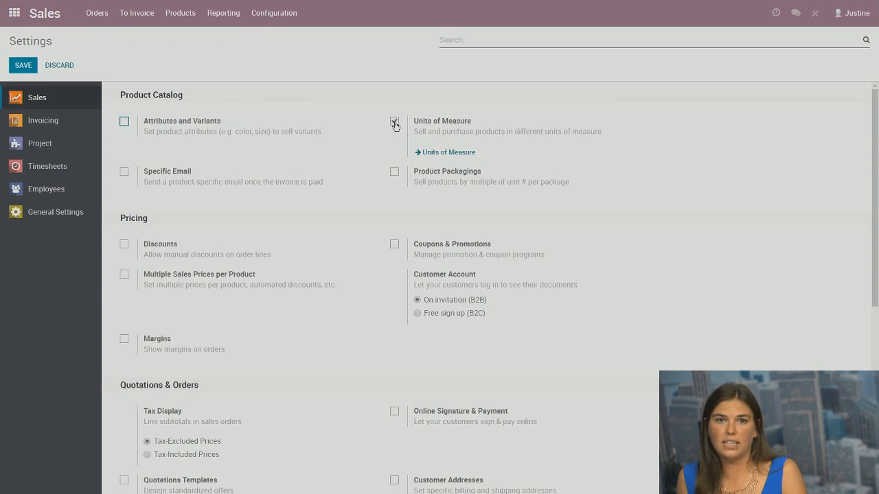
click(454, 152)
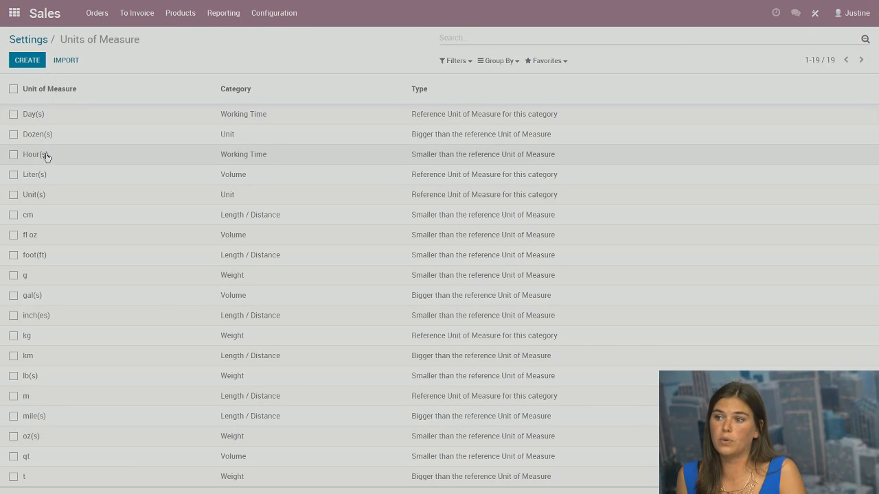
click(33, 41)
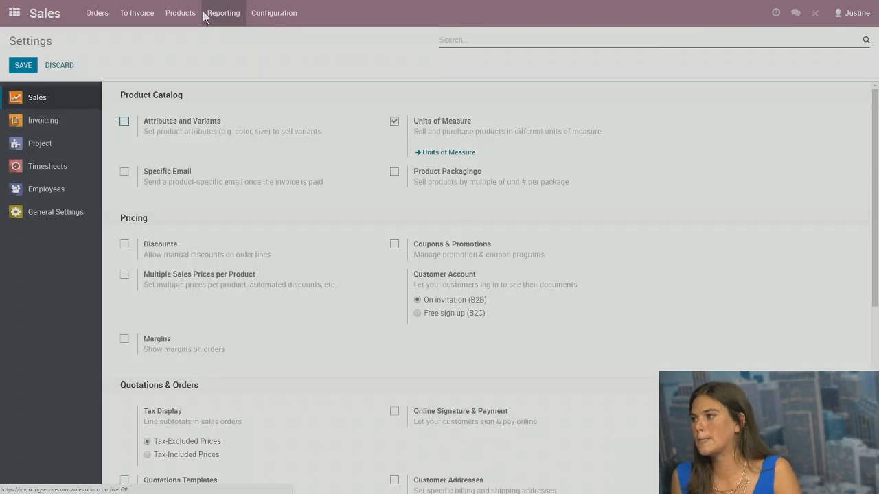
Open the sellable Products list and switch between list and card views
click(180, 13)
click(177, 39)
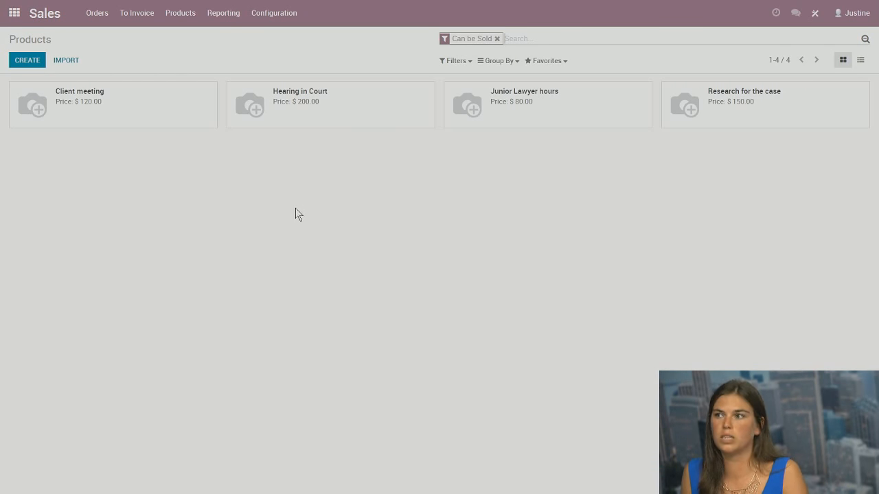
click(860, 60)
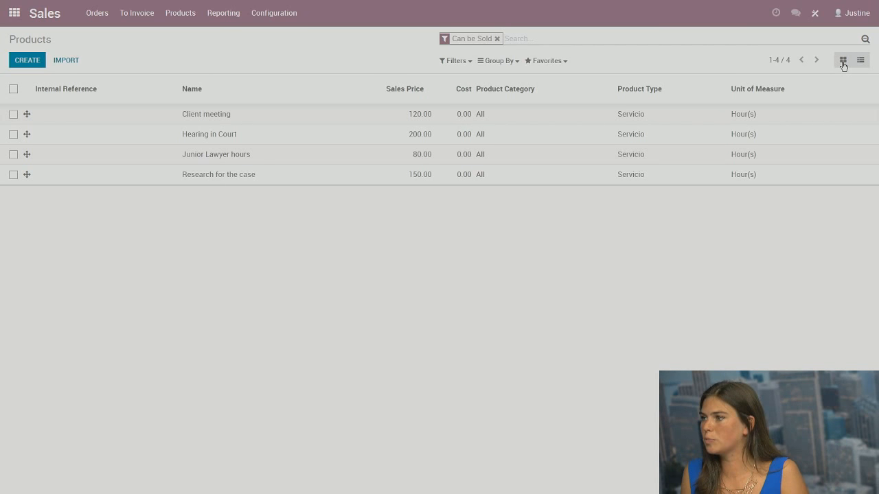
click(843, 62)
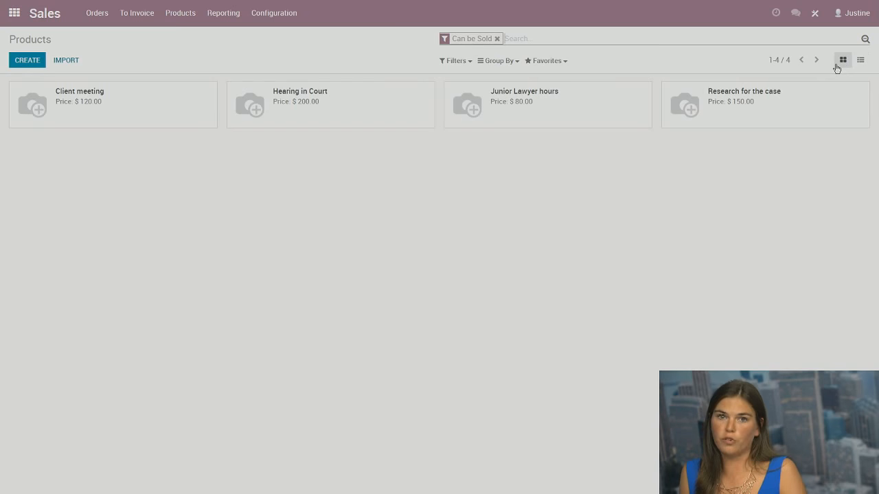
Try a custom Group By on the products, dismiss it, and create a new product
click(516, 61)
click(515, 77)
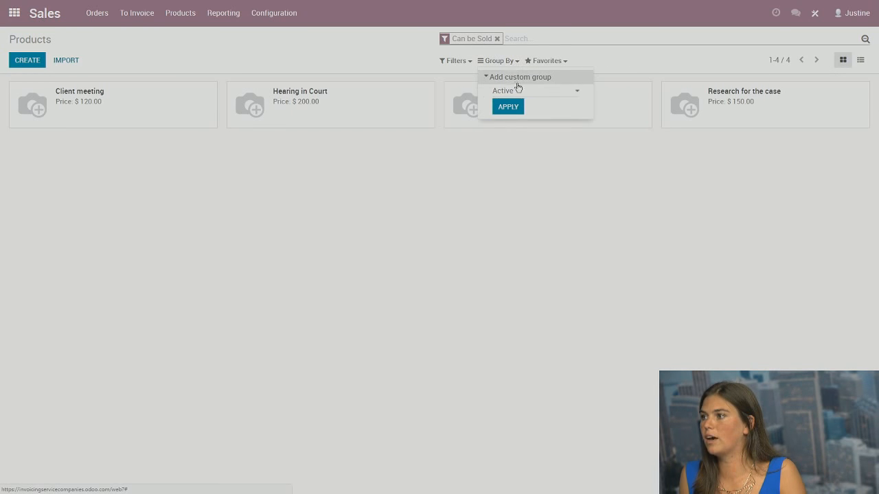
click(517, 89)
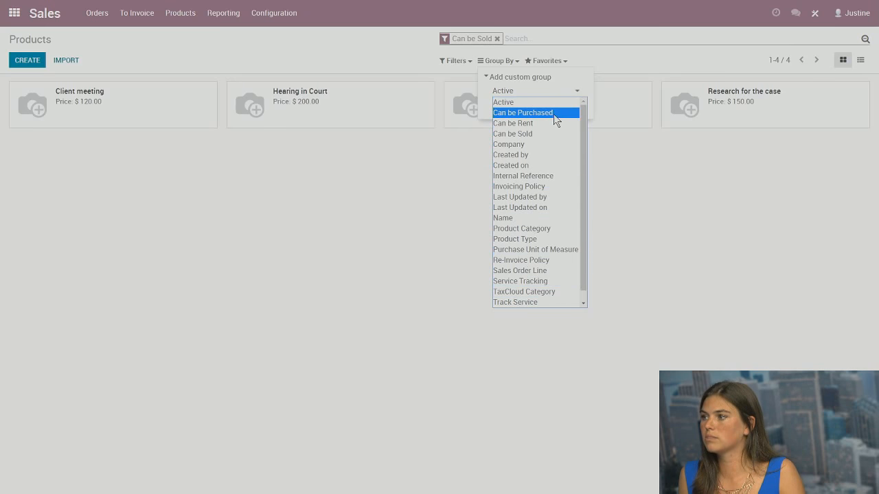
click(630, 206)
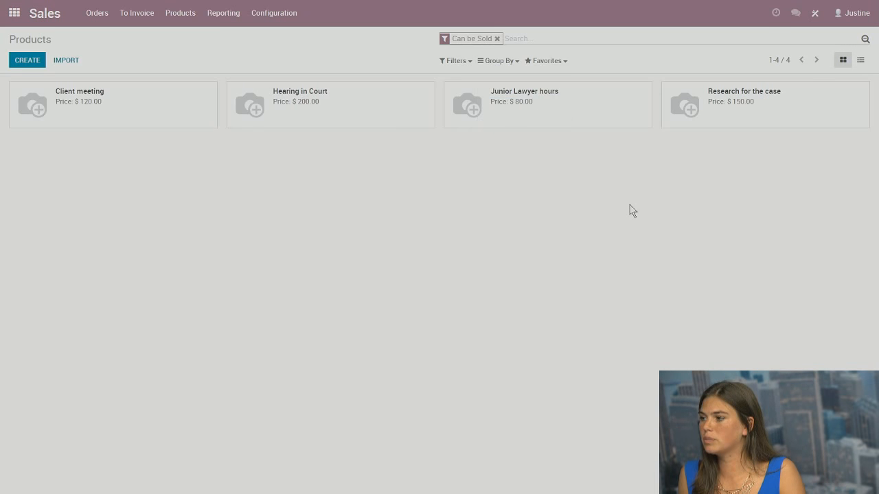
click(27, 60)
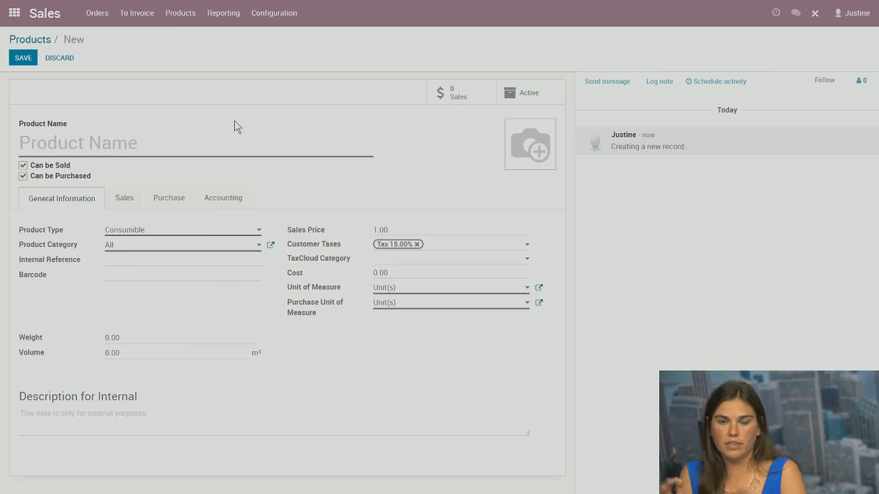
Name the product 'Client call', make it a service, and remove the 15% tax
text(C)
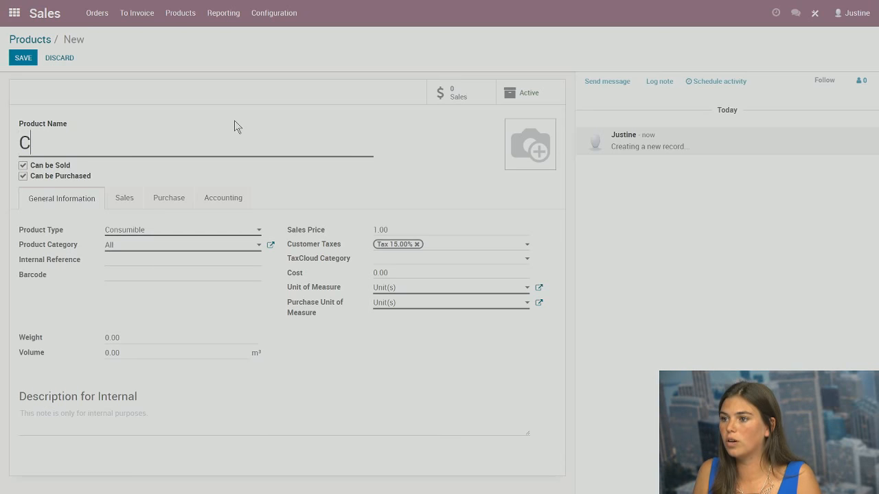
text(lient call)
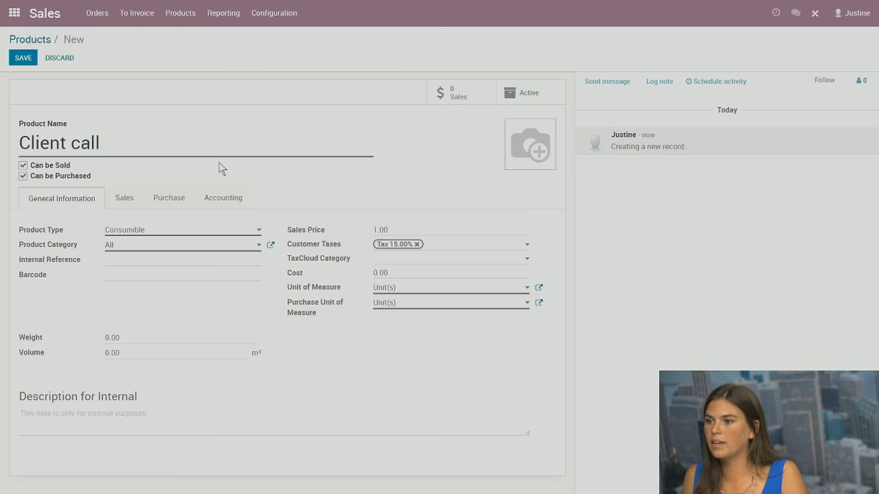
click(258, 232)
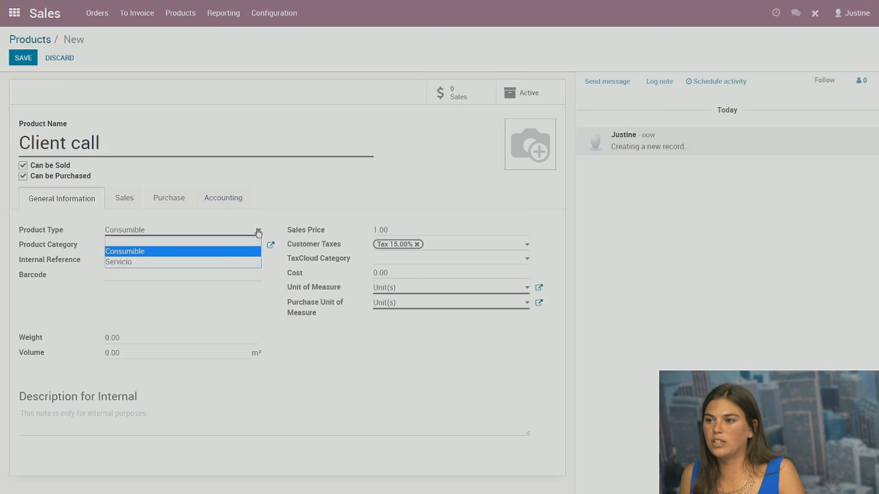
click(136, 264)
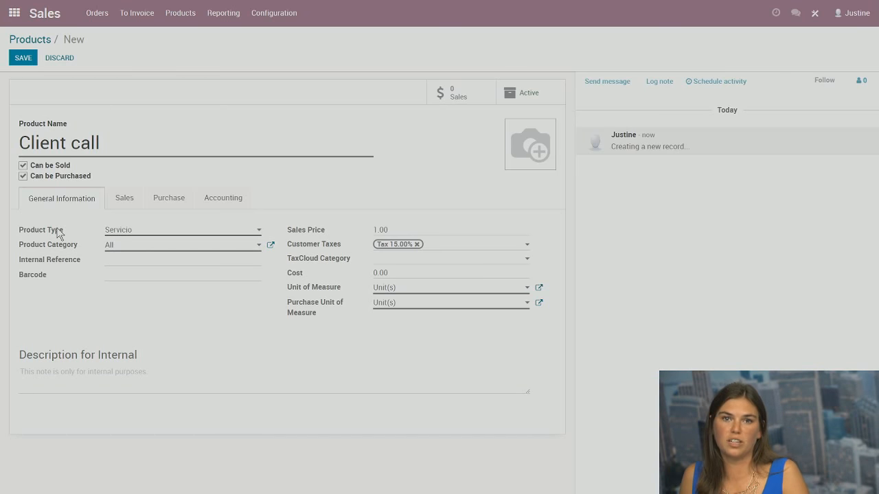
mouse_move(58, 234)
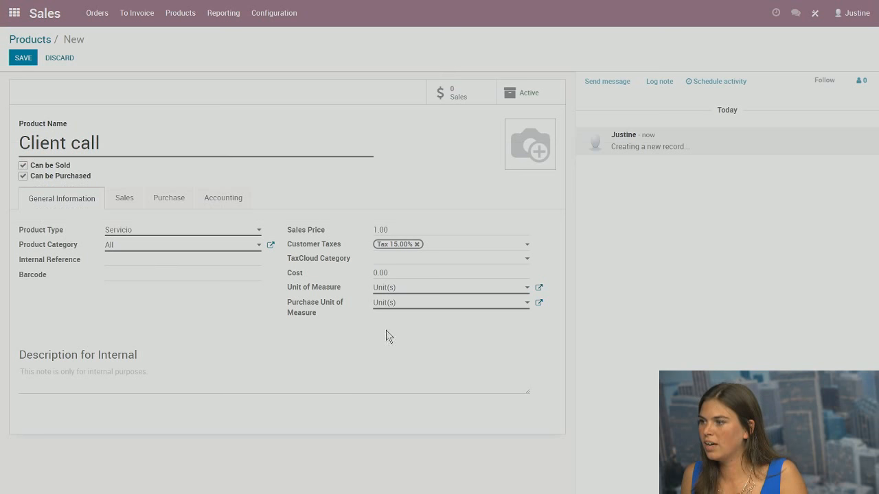
click(416, 244)
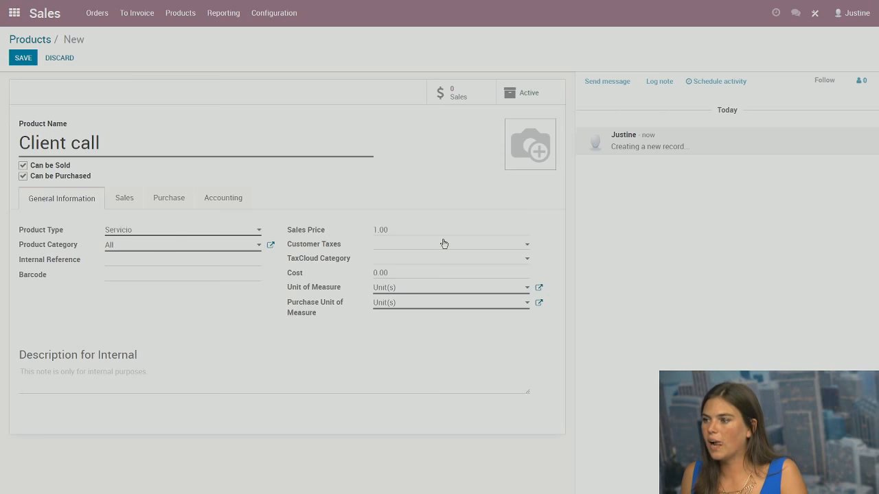
Sell Client call by Hour(s) at a sales price of 120
click(399, 291)
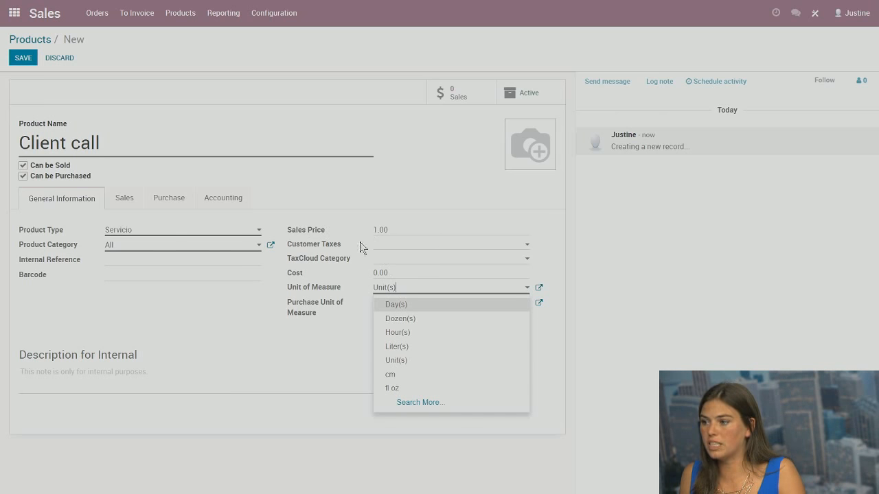
click(411, 333)
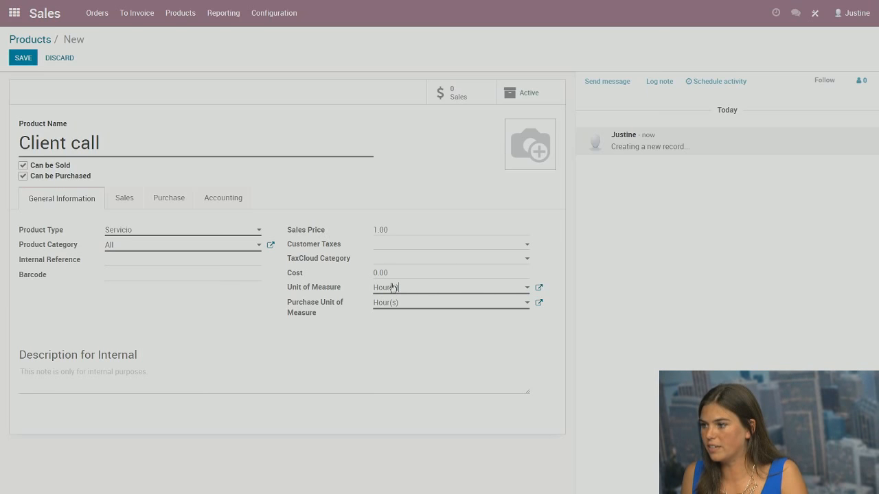
click(422, 230)
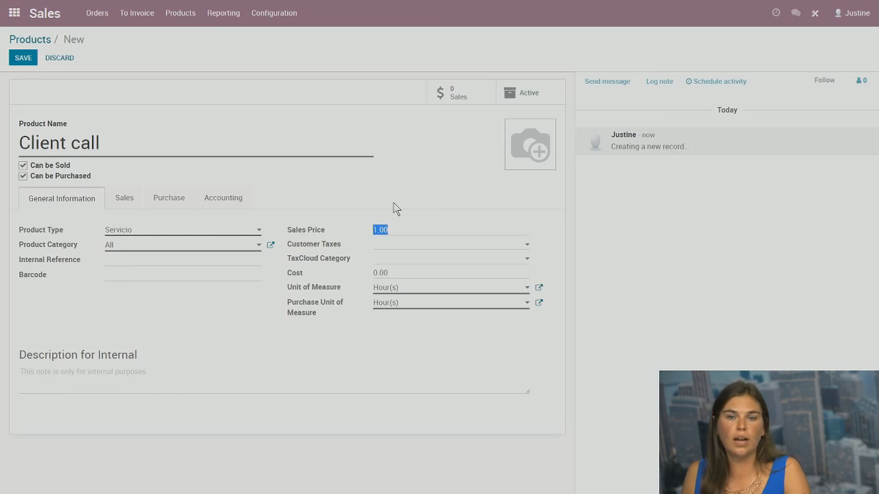
text(1)
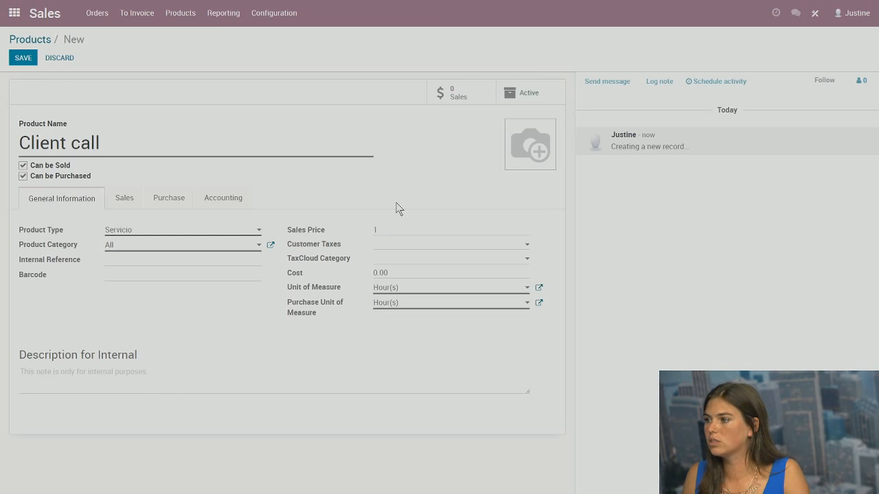
text(20)
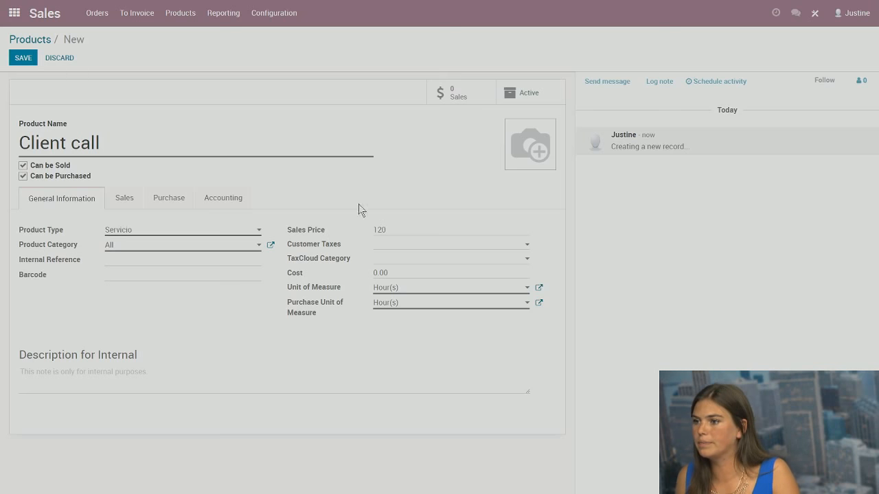
Show the Sales tab of the Client call product form
click(130, 203)
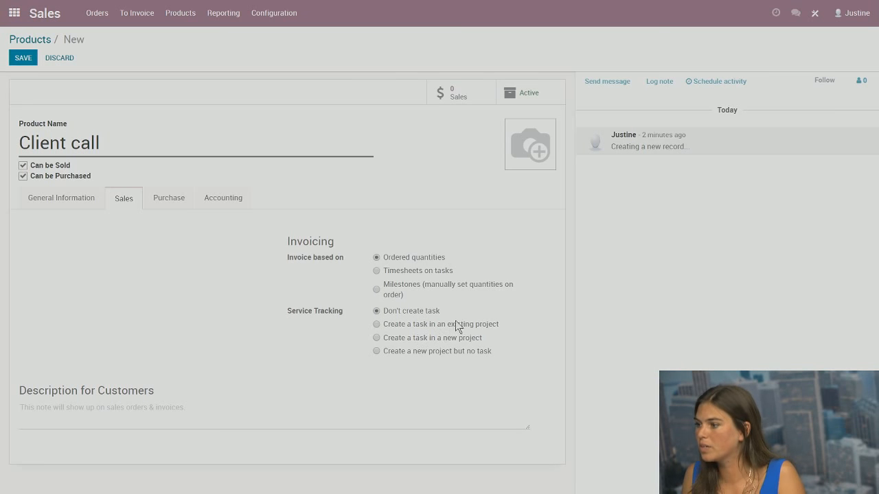
Set service tracking to a task in a new Civil Lawsuit-template project, then save
click(376, 338)
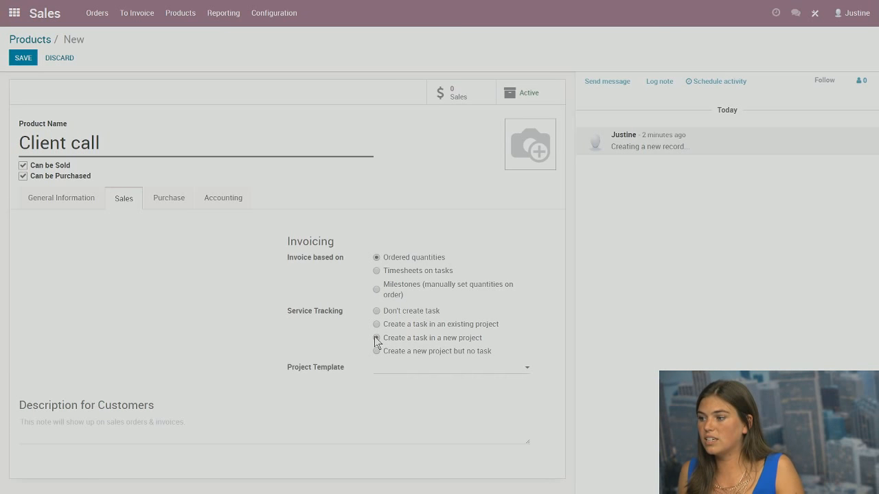
click(526, 370)
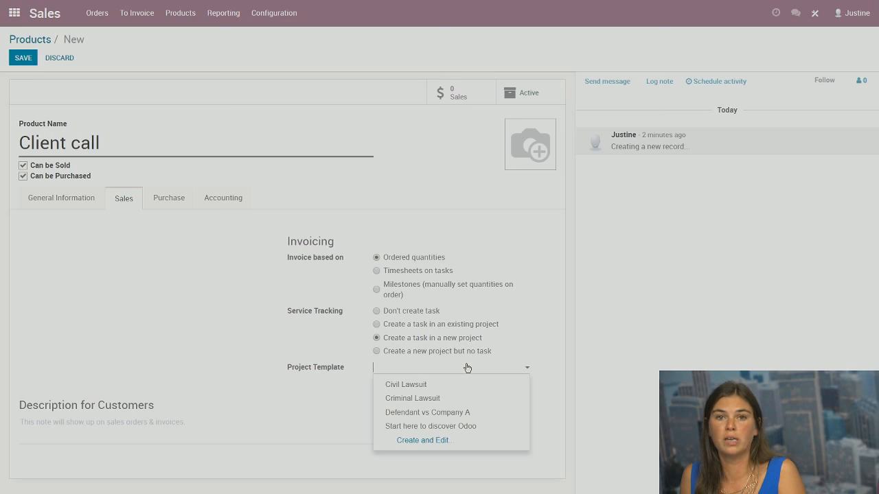
click(428, 390)
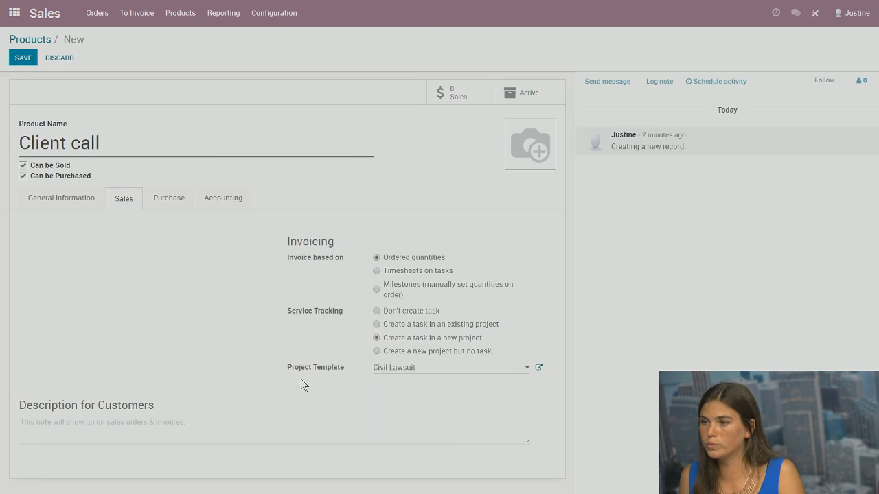
click(23, 58)
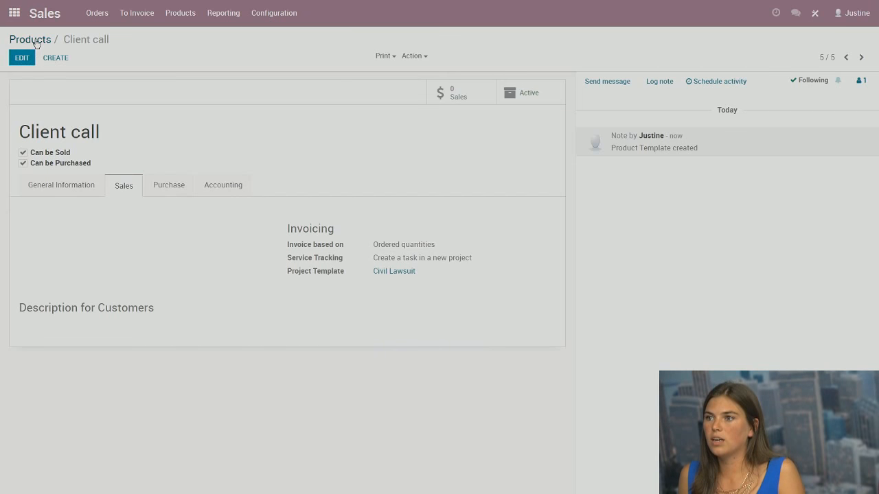
Go from Products to the Quotations list and create a new quotation
click(35, 42)
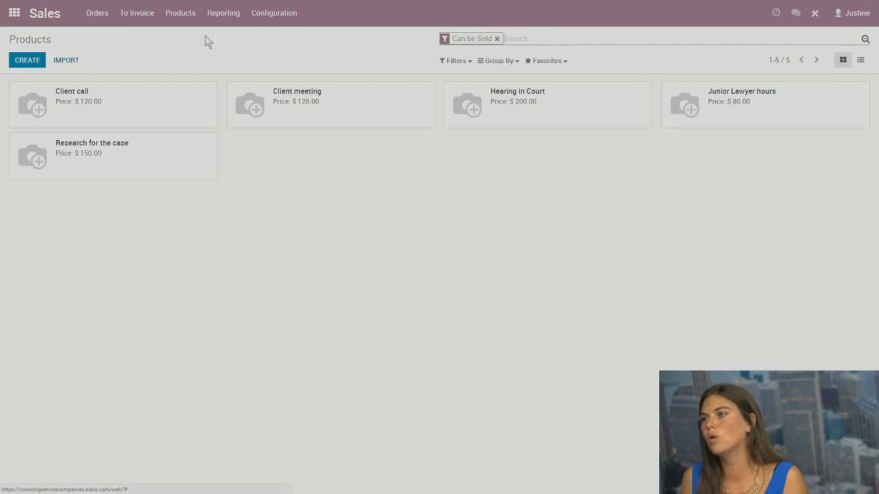
click(91, 15)
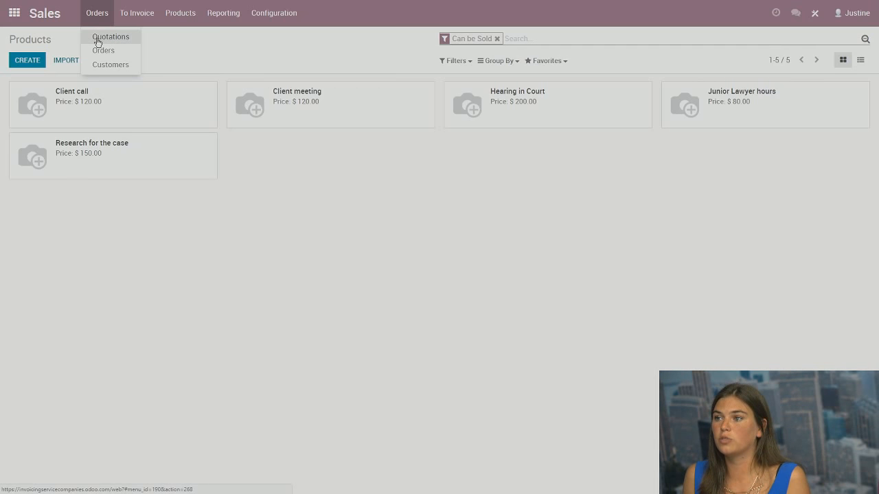
click(101, 39)
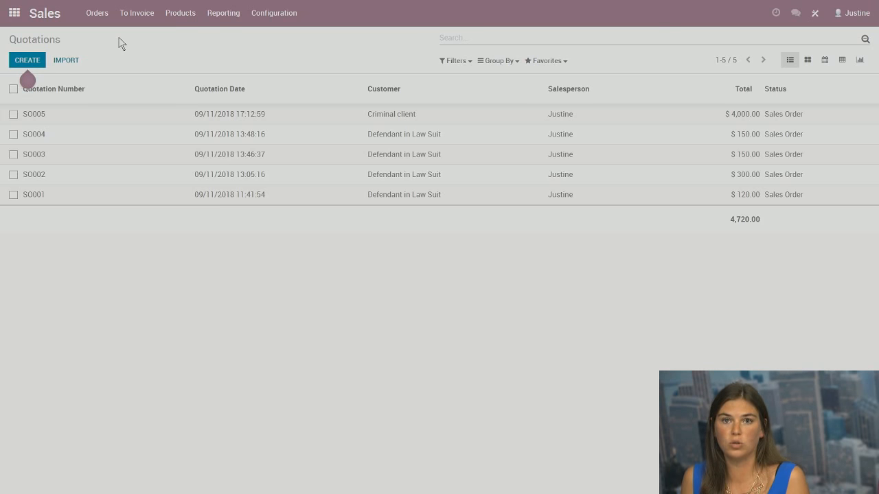
click(40, 61)
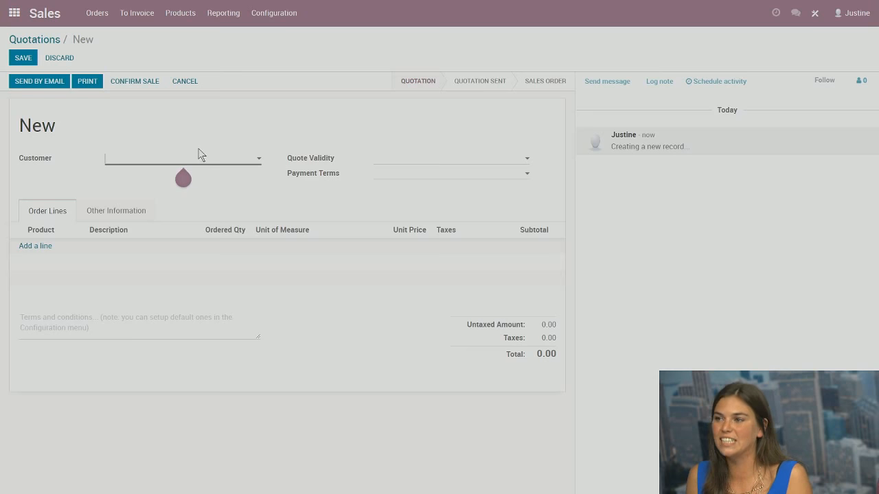
Choose Civil Case client as the quotation's customer and open that contact's record
click(254, 157)
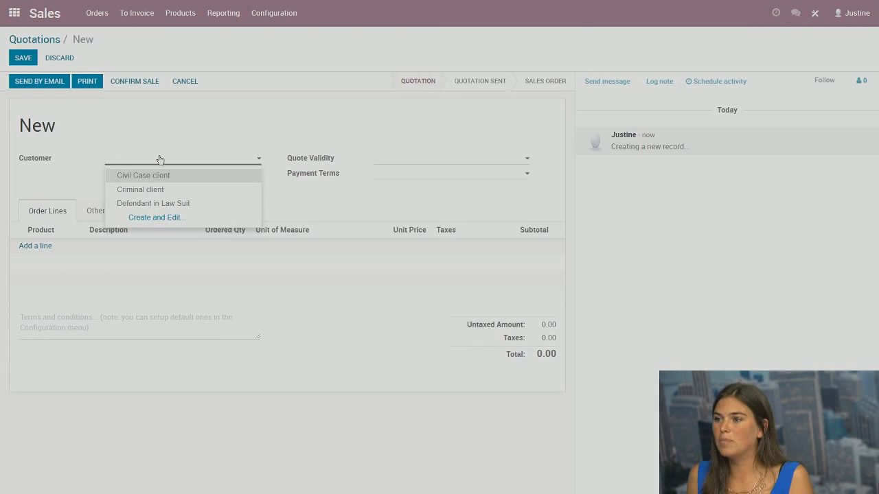
click(147, 175)
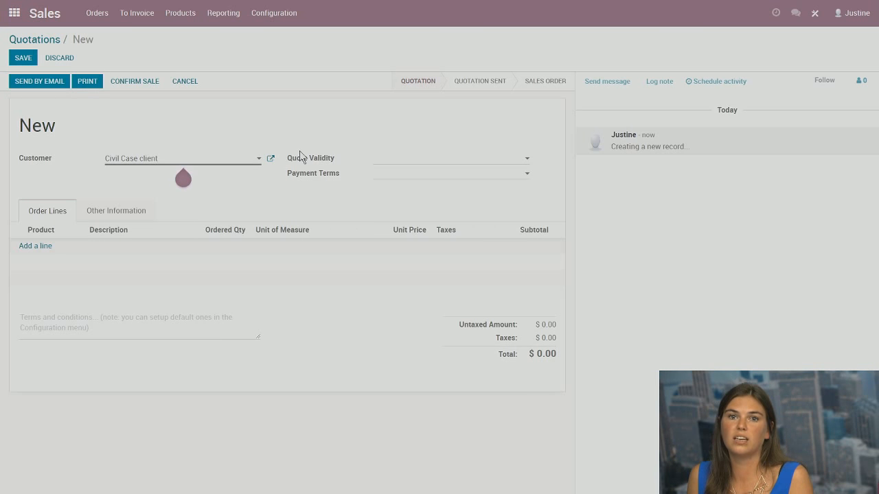
click(270, 158)
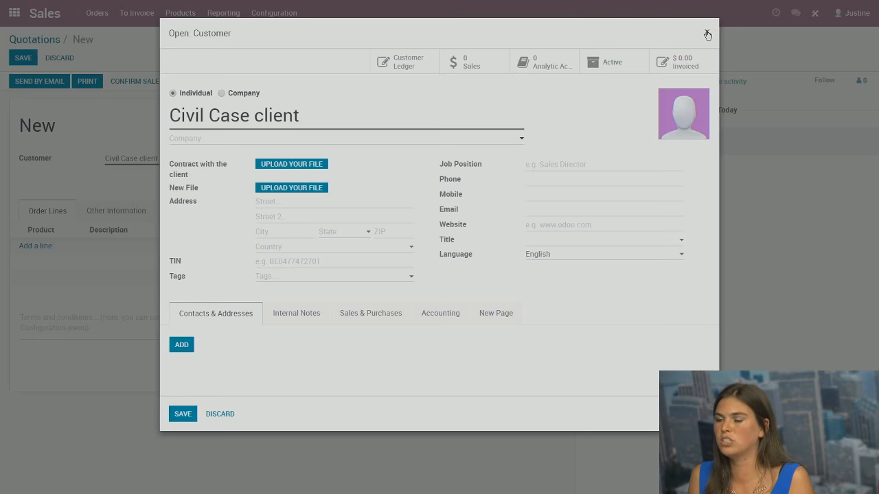
click(708, 31)
click(238, 187)
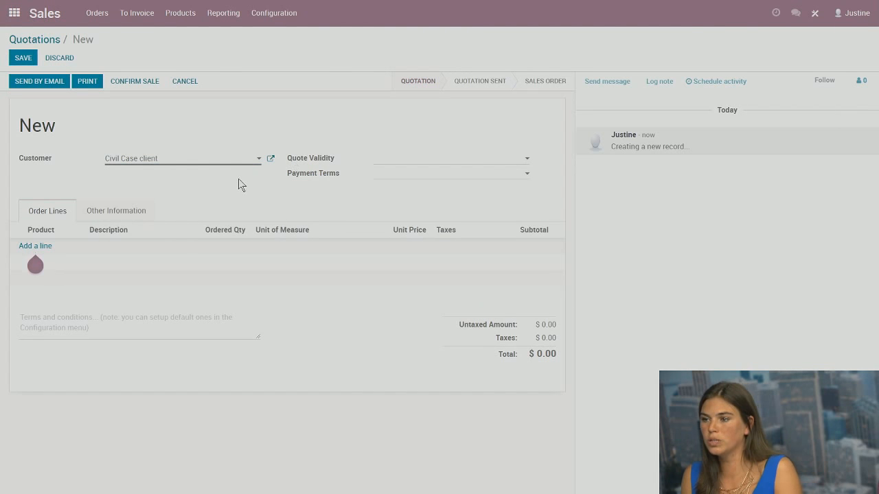
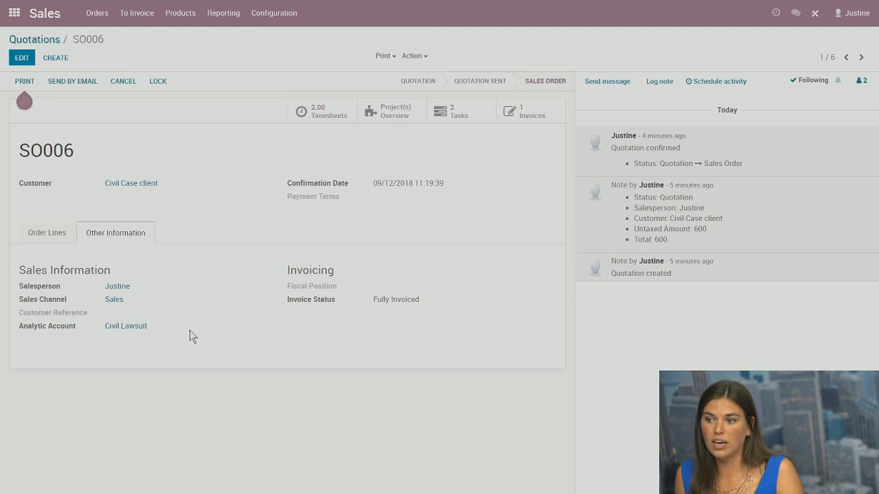
Review the Civil Lawsuit analytic account's four cost and revenue entries netting -840.00, then return home
click(125, 326)
click(391, 94)
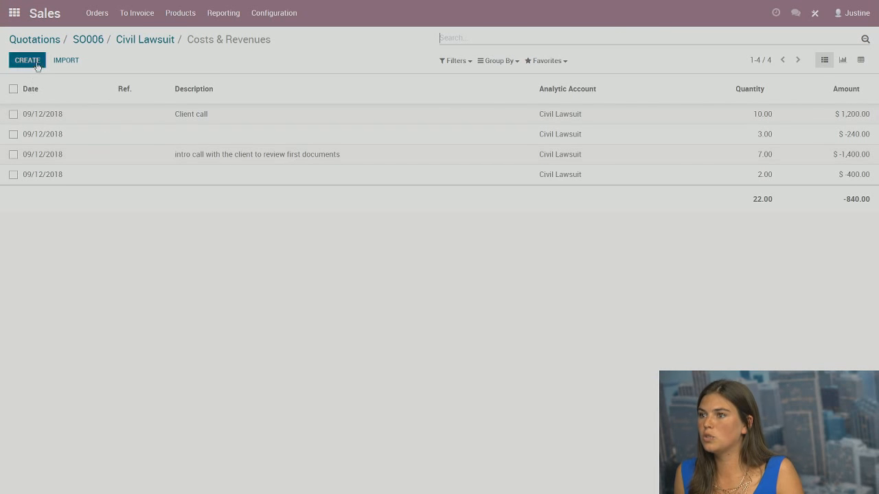
click(15, 13)
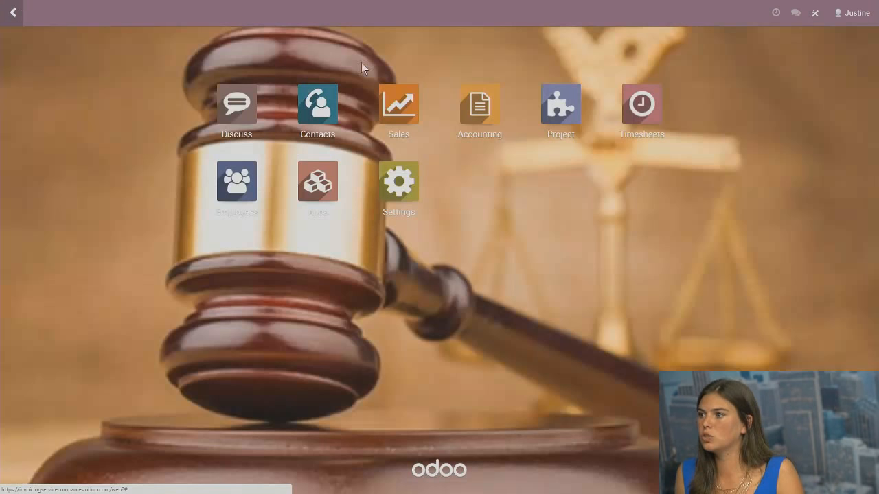
Open the Analytic Entries list from Accounting's Adviser menu
click(478, 108)
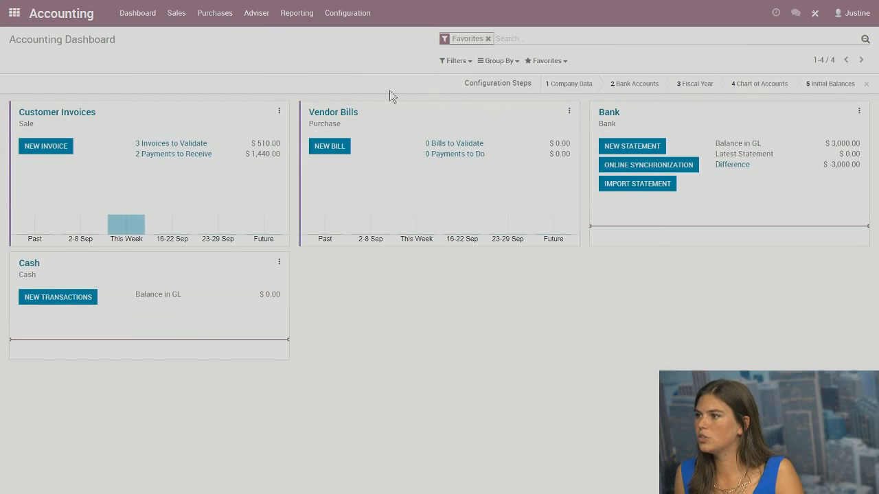
click(253, 21)
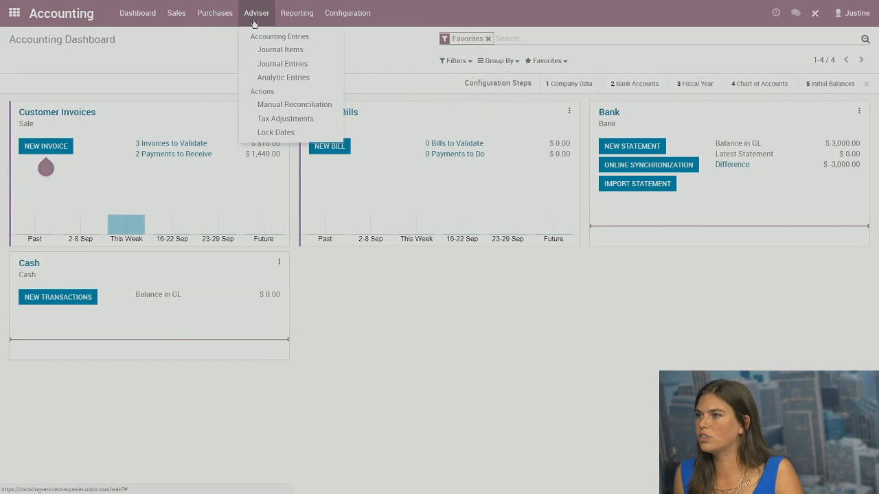
click(283, 78)
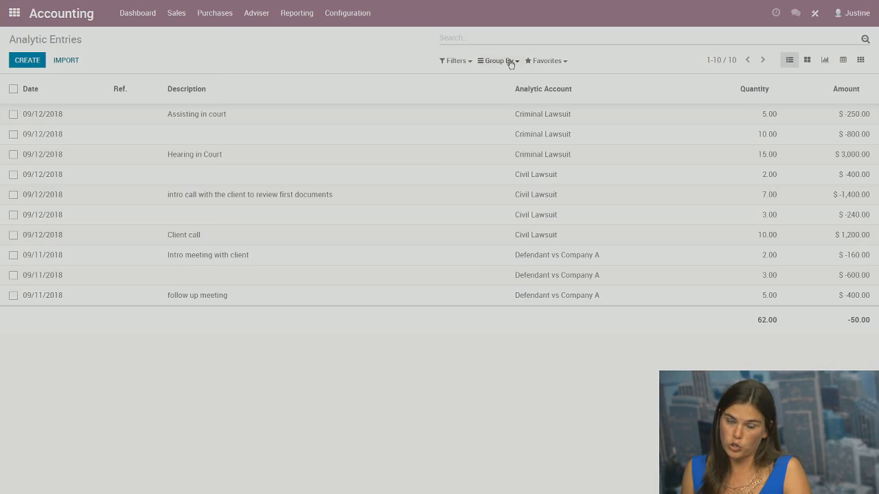
Group the analytic entries by a custom Employee grouping
click(510, 62)
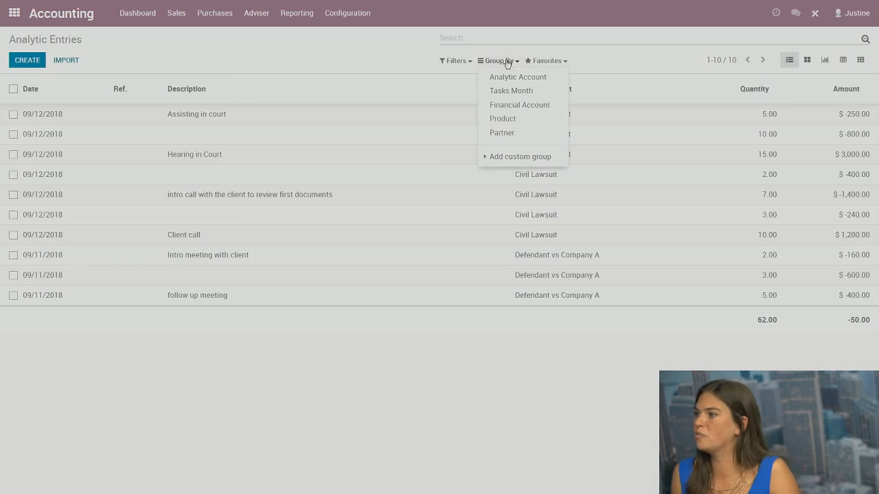
click(512, 156)
click(514, 169)
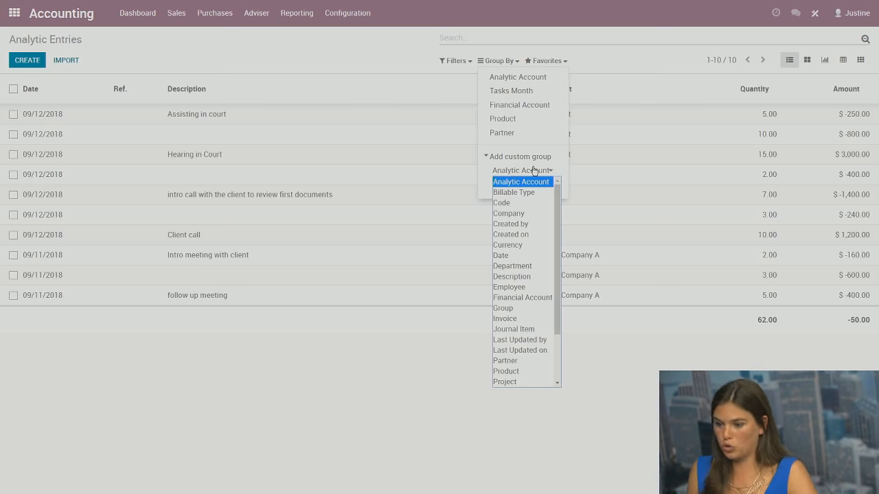
key(e)
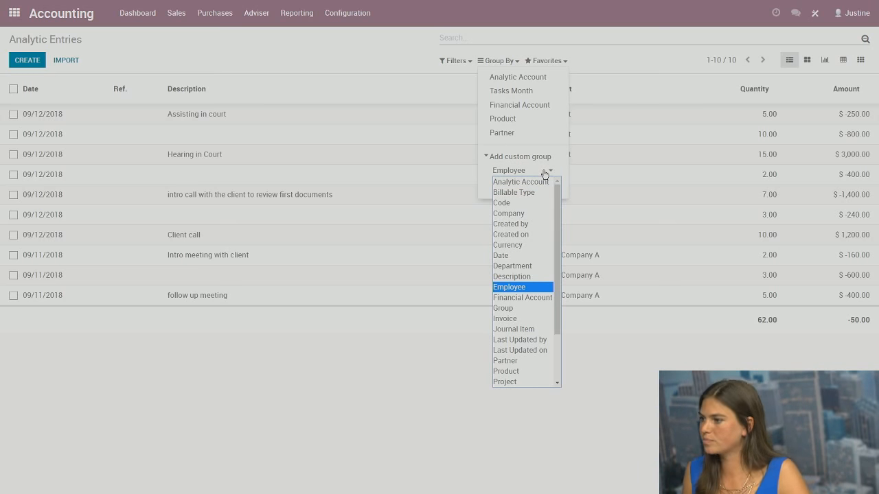
click(525, 287)
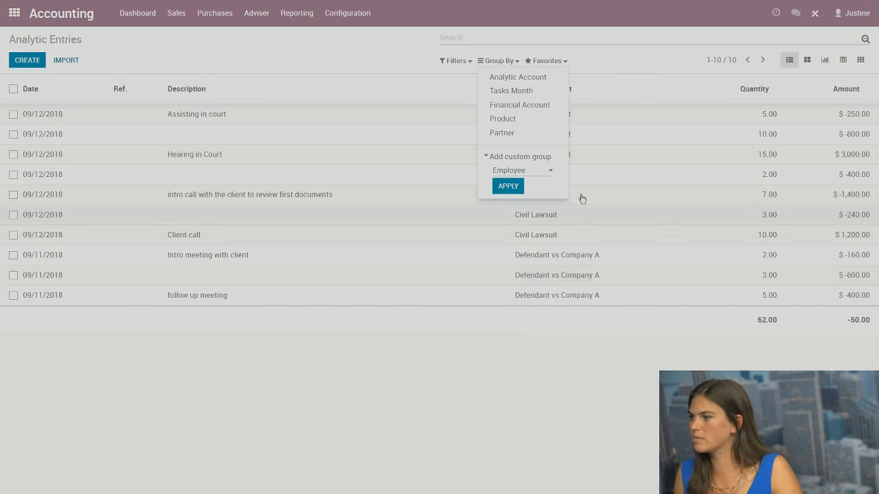
click(512, 187)
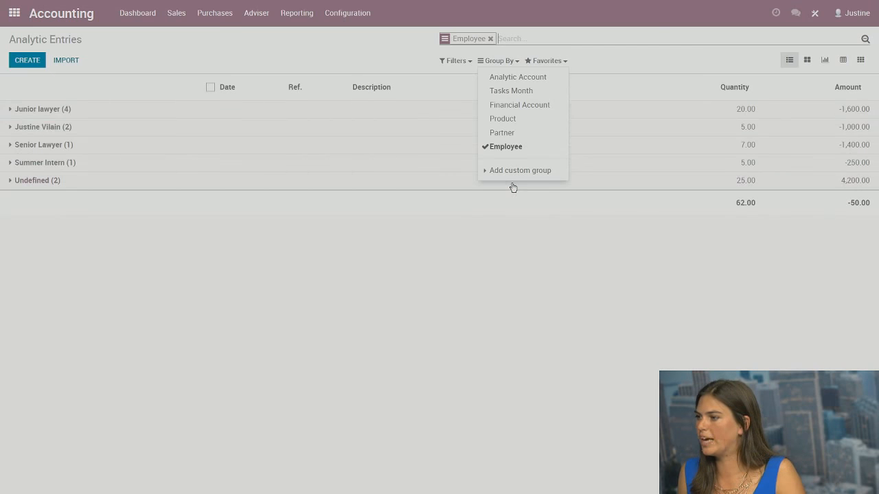
click(251, 255)
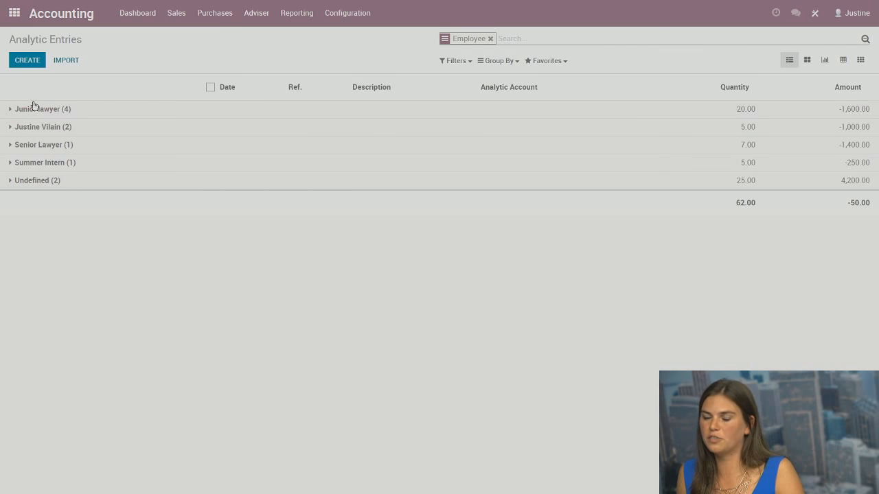
Expand the Senior Lawyer and Junior lawyer groups, then return to the apps home screen
click(9, 146)
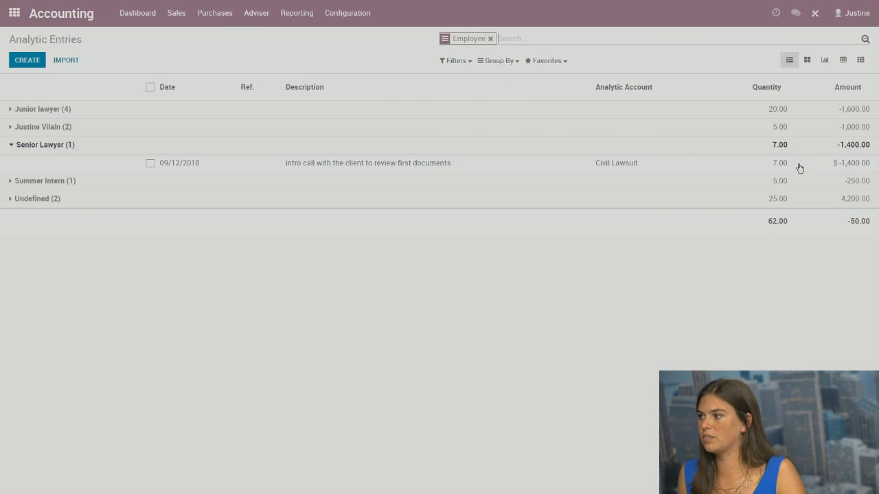
click(10, 111)
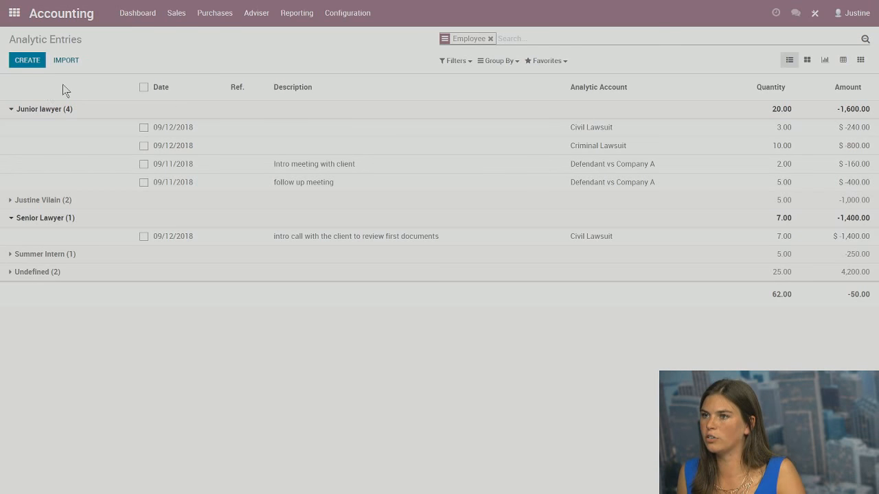
click(14, 13)
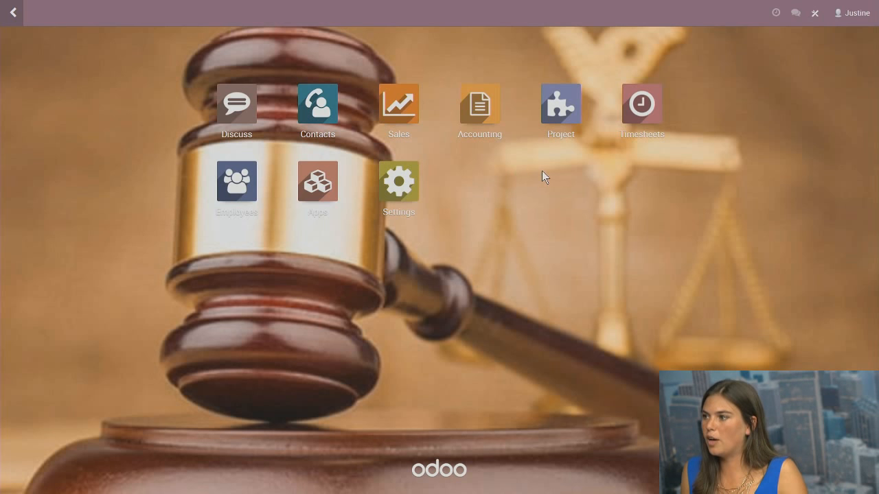
Read the Timesheets Invoicing Policy setting, which bills all recorded timesheets, then return home
click(646, 111)
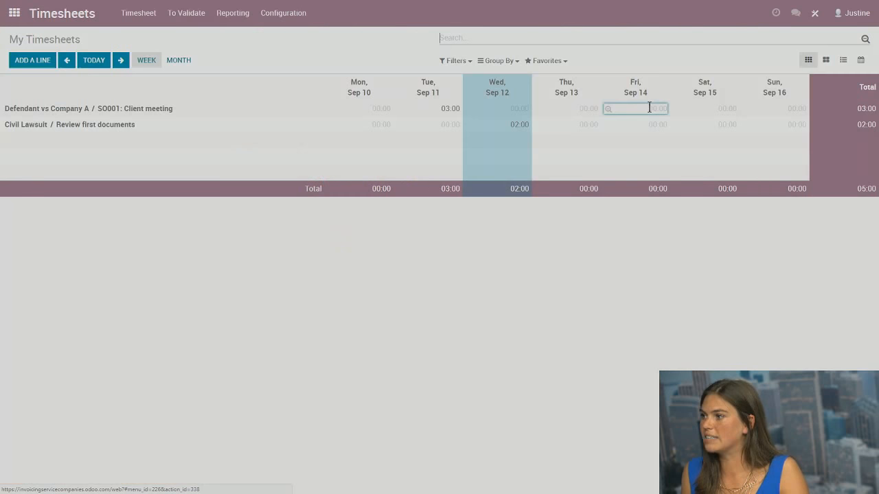
click(306, 25)
click(305, 37)
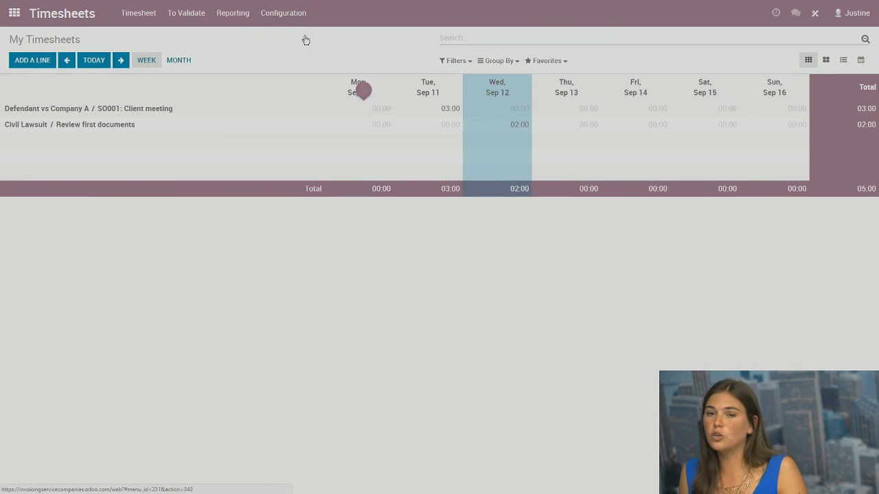
click(281, 14)
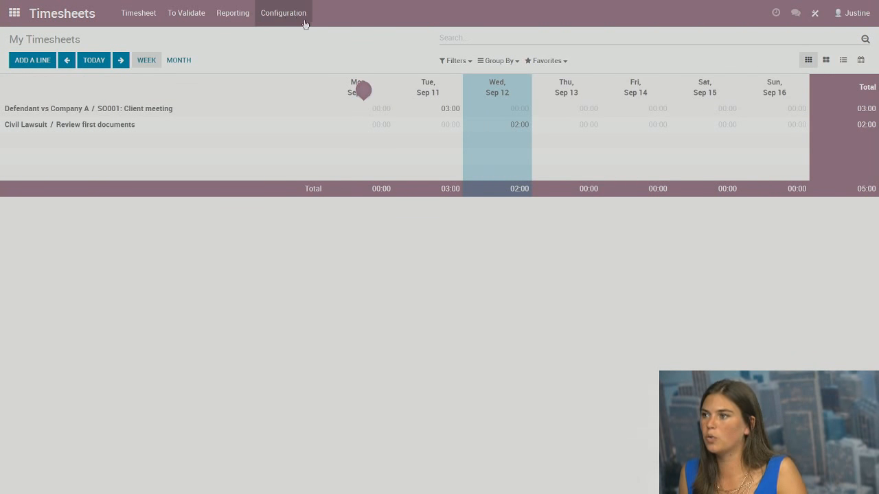
click(303, 26)
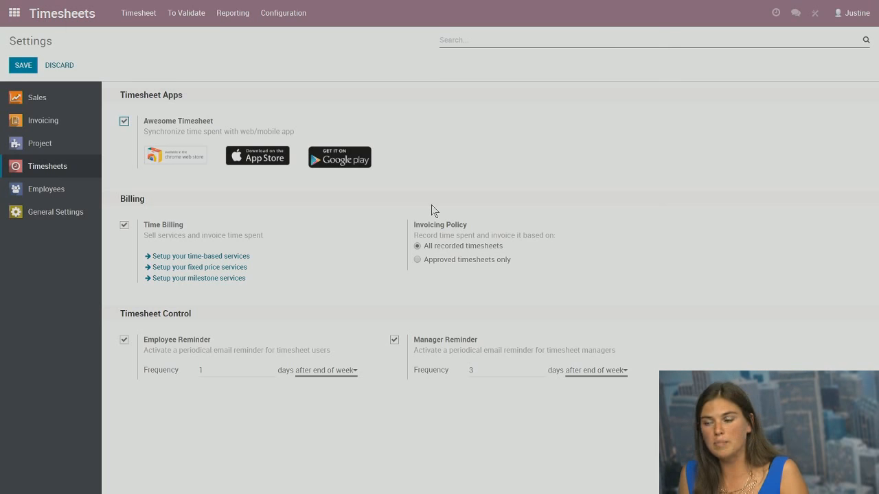
mouse_move(484, 223)
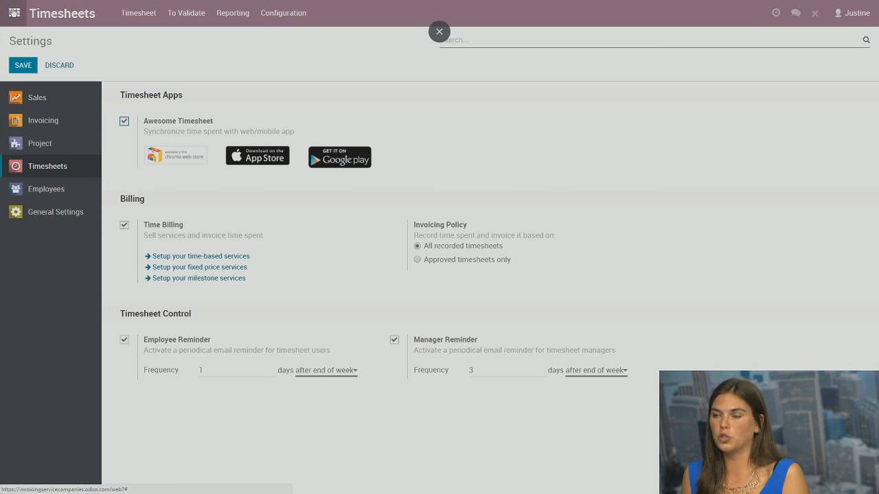
click(14, 12)
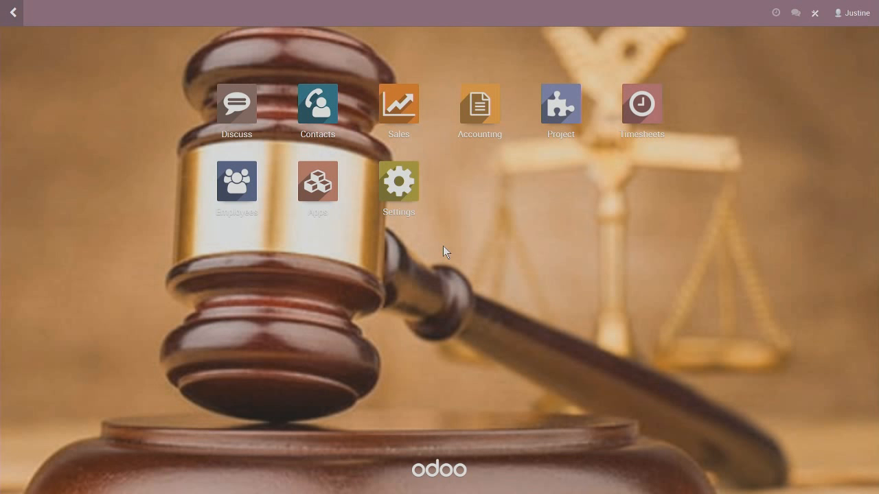
Open the Junior Lawyer hours product from the Sales products list
click(408, 105)
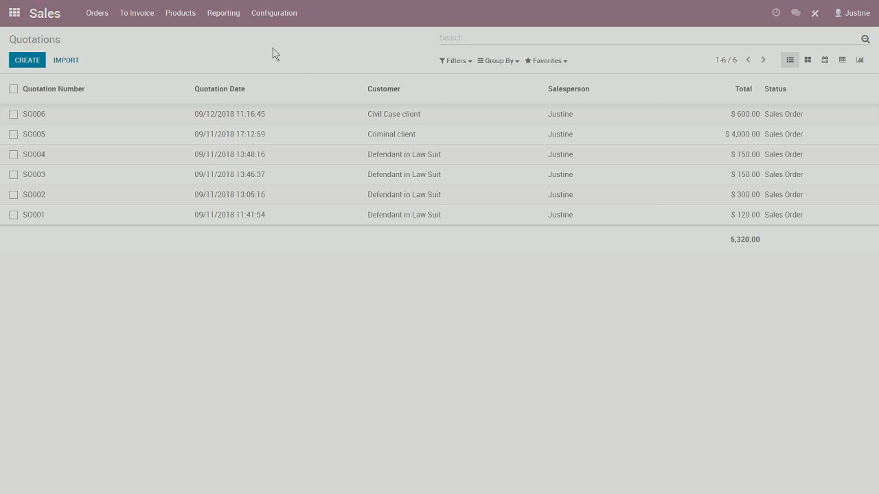
click(180, 13)
click(187, 38)
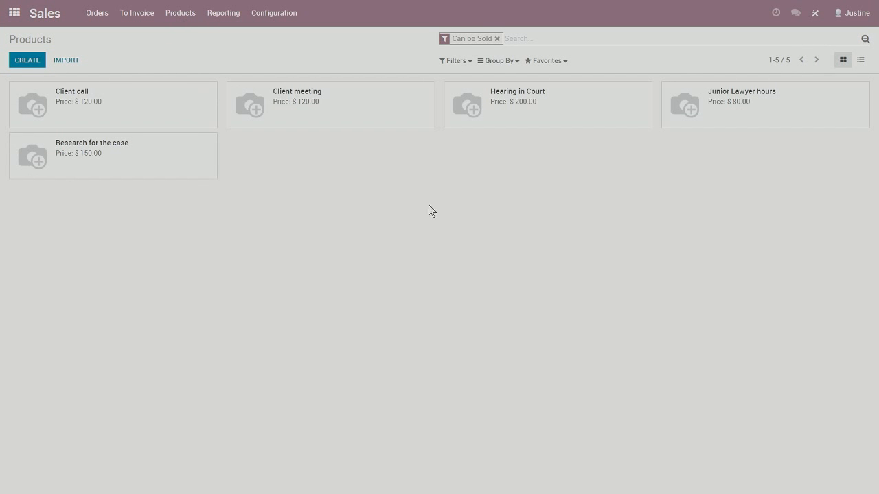
click(765, 113)
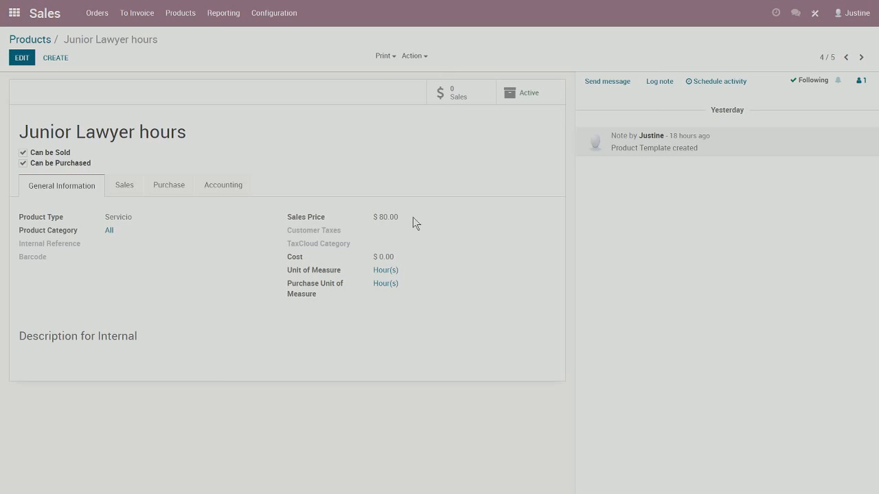
Check its 80.00 price and timesheets-on-tasks invoicing, then return to the apps home screen
drag(406, 216, 362, 215)
click(375, 215)
click(115, 188)
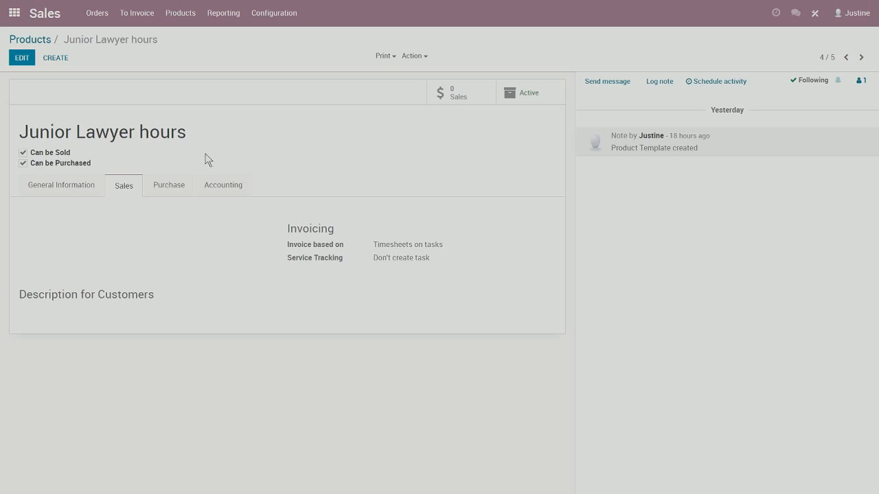
click(20, 19)
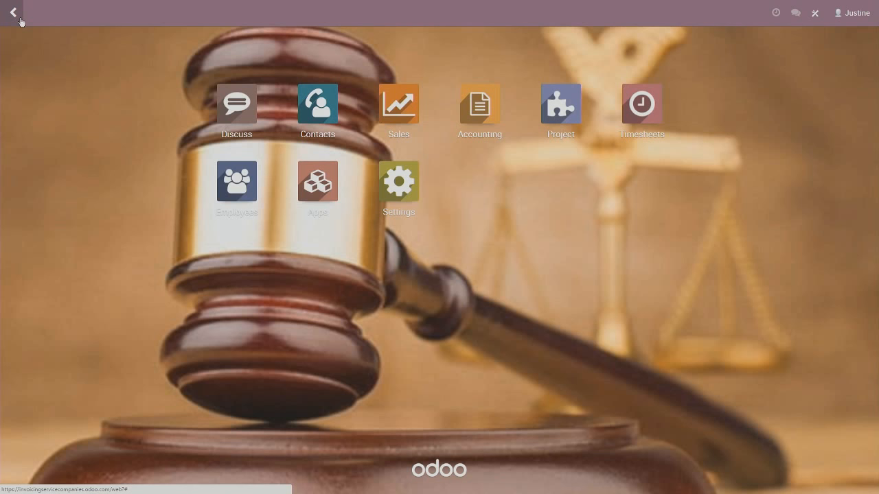
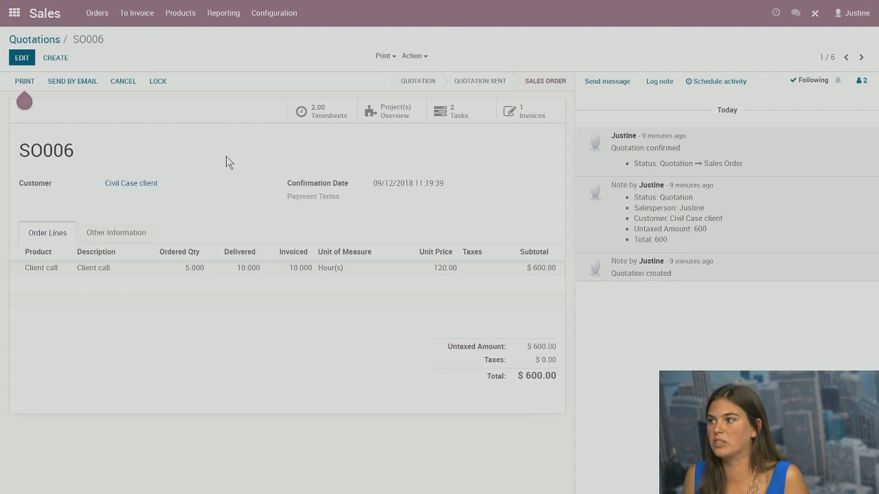
Open SO006's Client call task to view its timesheets: 10:00 spent against 5 planned hours
click(444, 119)
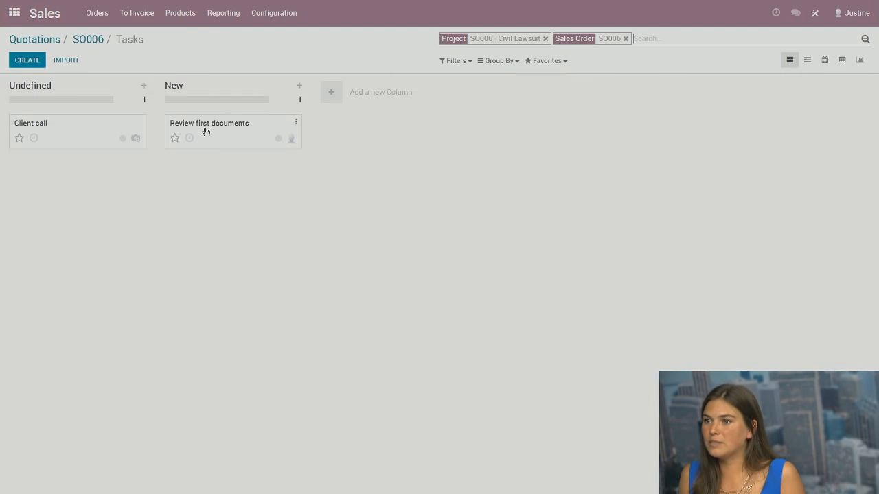
click(93, 133)
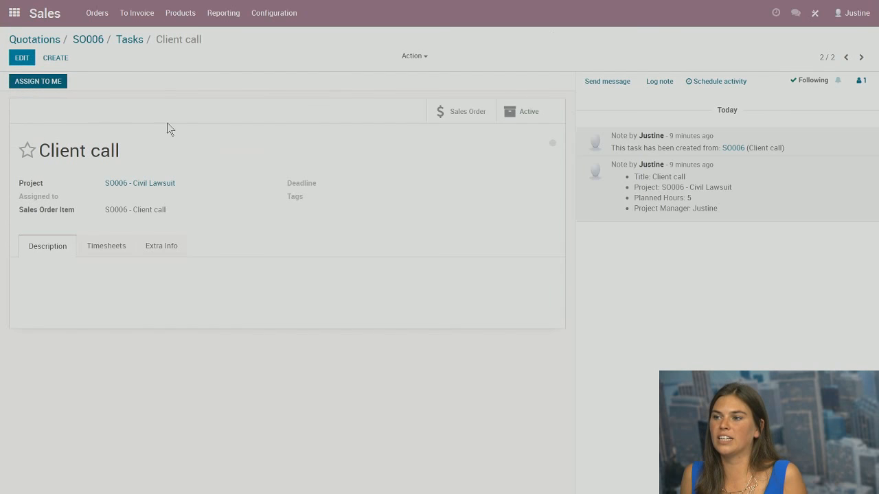
click(113, 246)
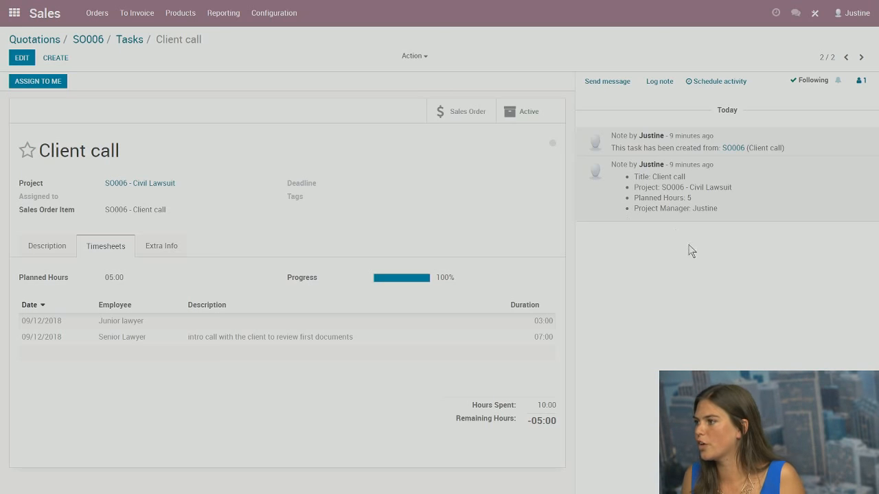
Log a note mentioning a colleague: 'please review my timesheets and prep for this'
click(660, 82)
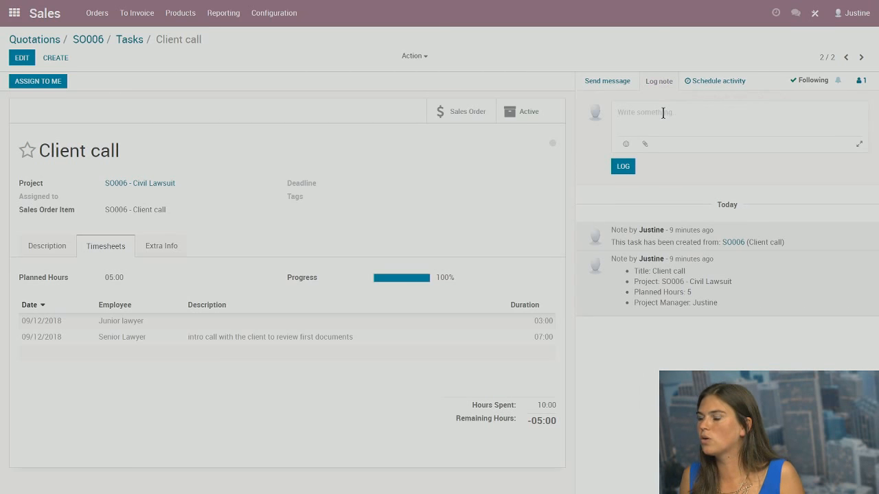
text(@just)
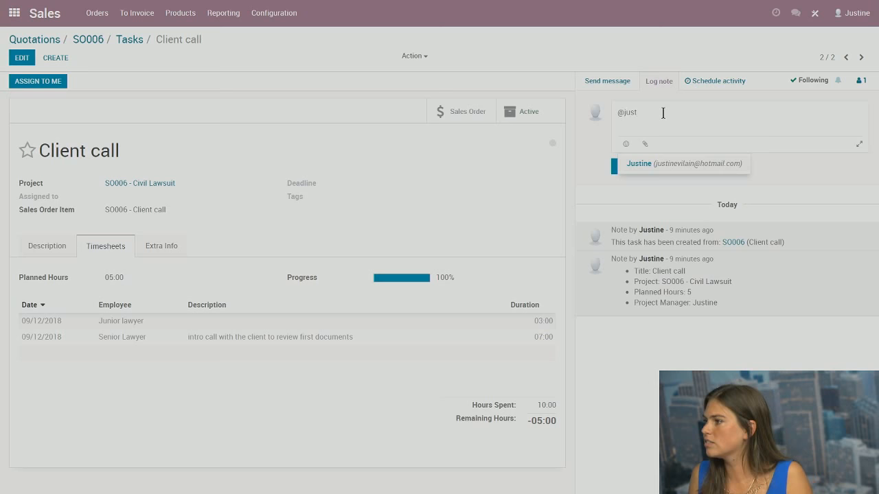
click(663, 164)
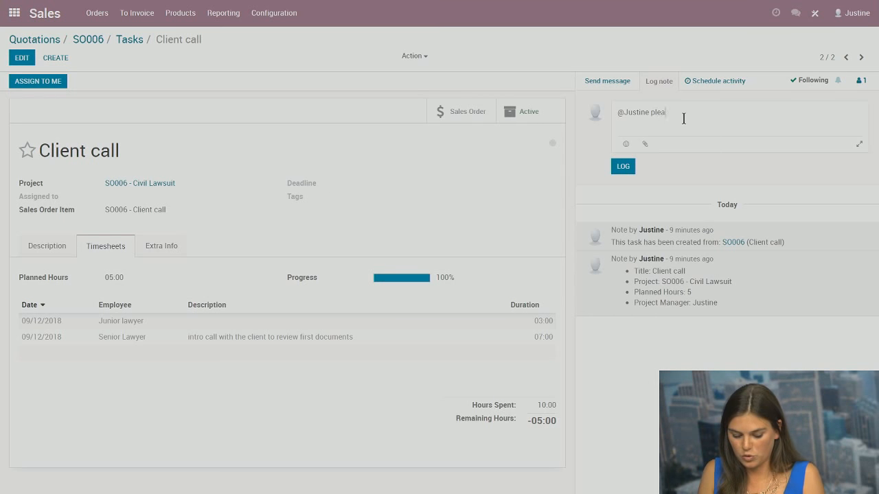
text(please review )
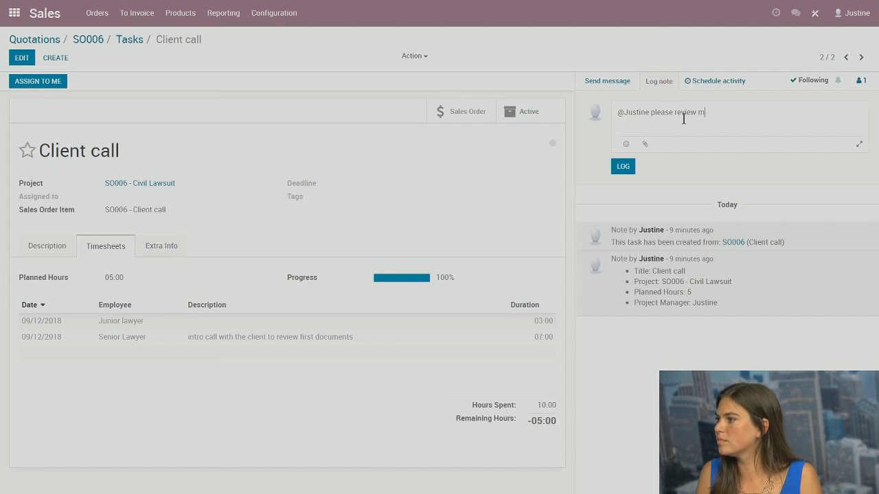
text(my time)
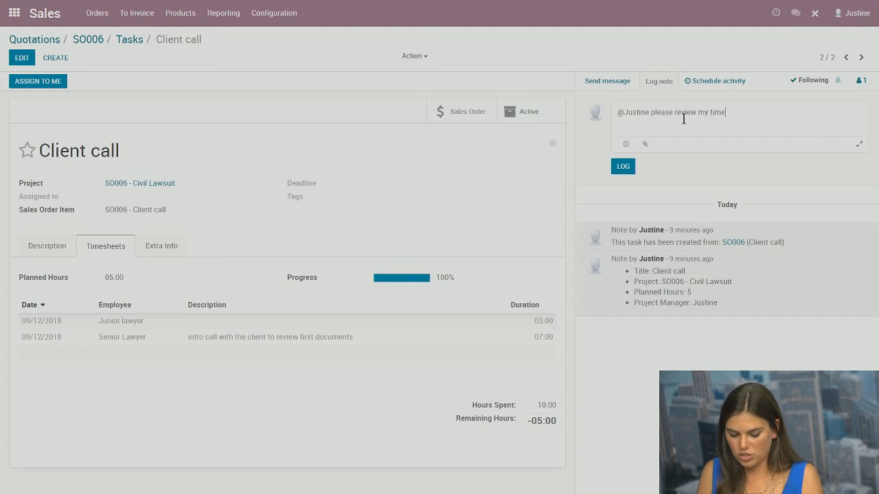
text(sheets and prep for this client)
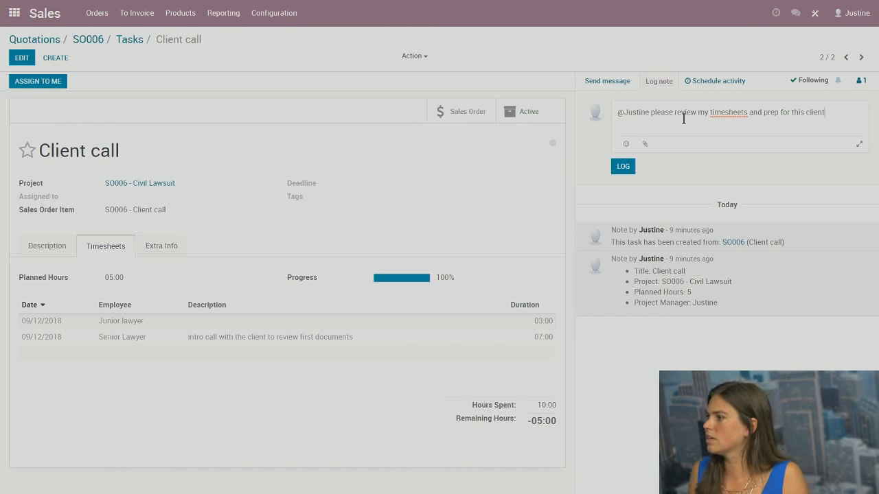
click(623, 166)
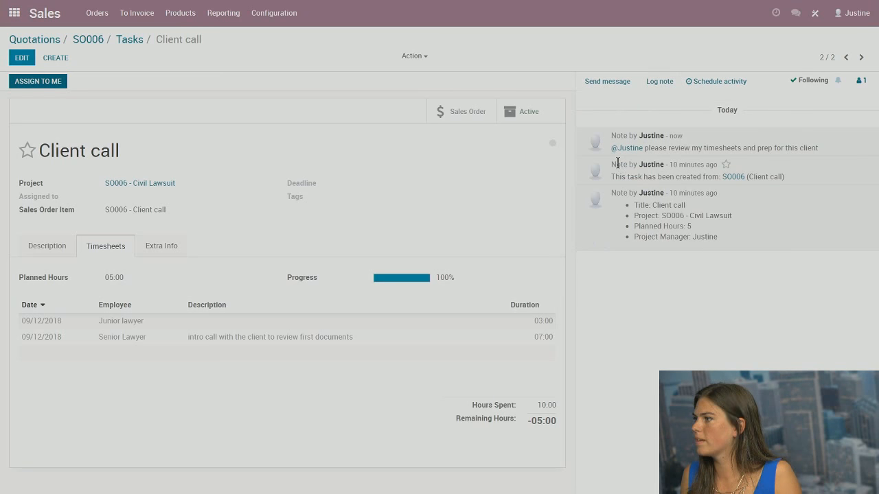
Review the planned activities and available activity types without scheduling anything
click(775, 14)
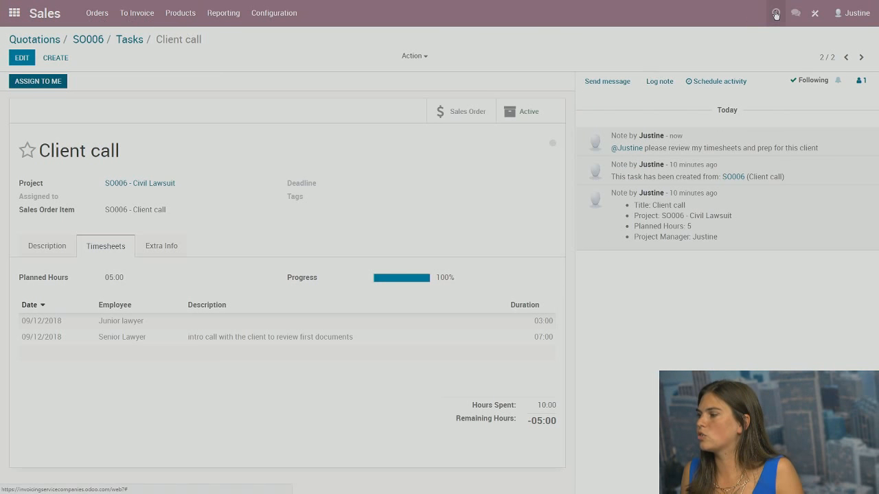
click(569, 51)
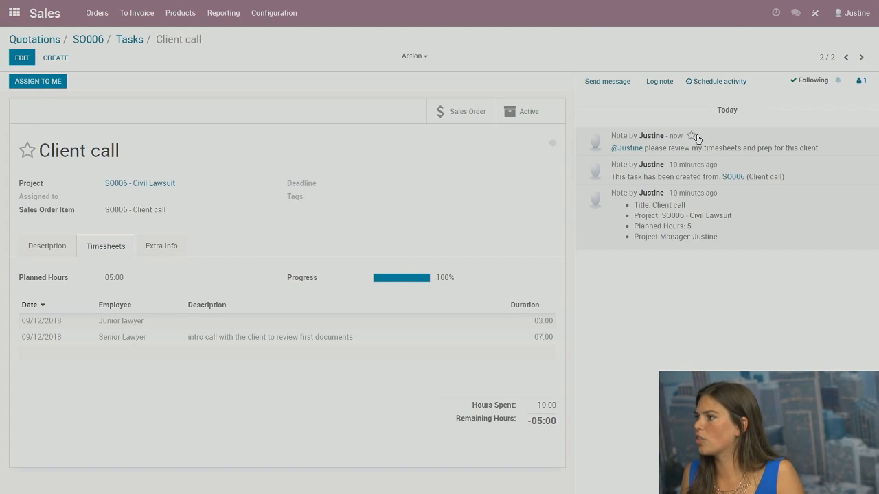
click(713, 82)
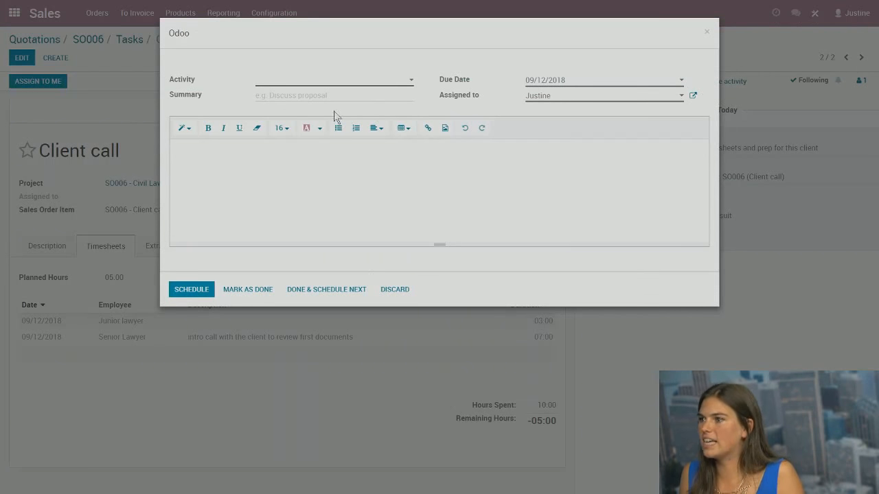
click(293, 82)
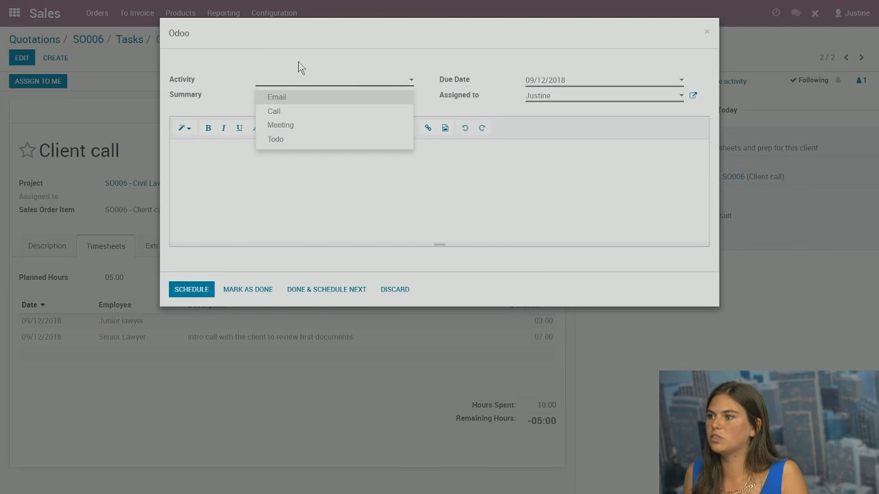
click(706, 32)
click(286, 17)
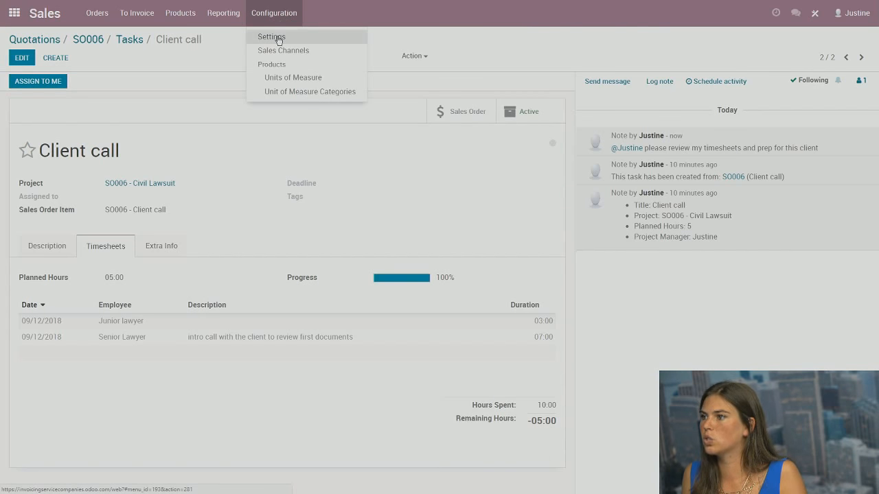
Create and save a 'Timesheet review' activity type, then go to the Sales quotations list
click(13, 12)
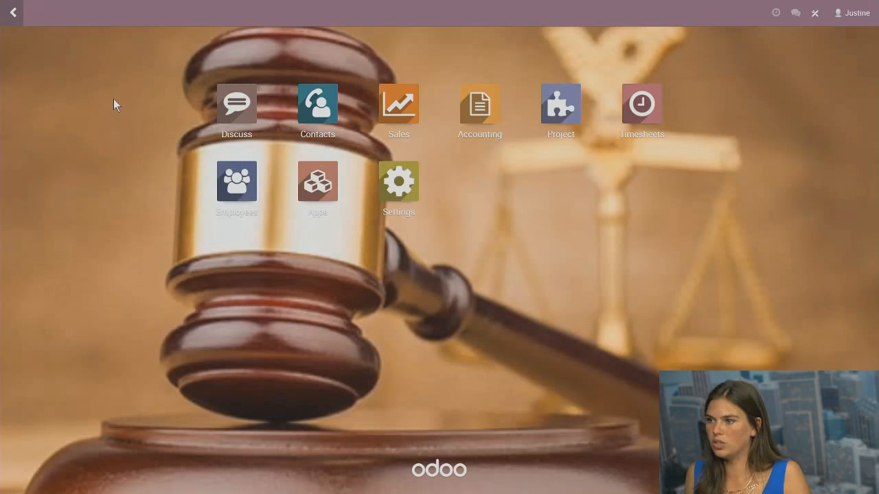
text(activi)
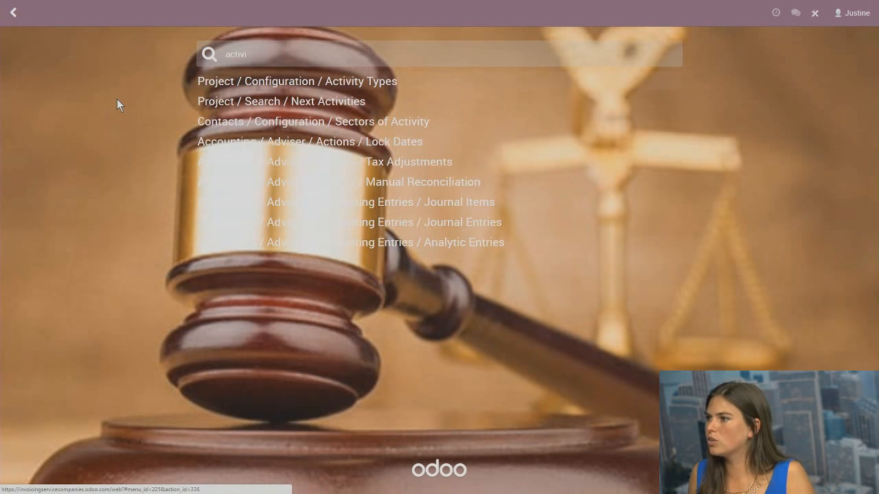
click(311, 82)
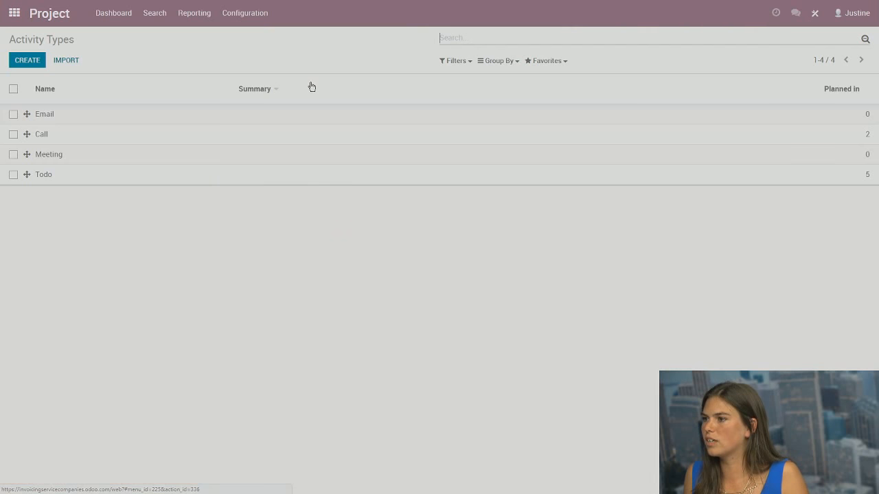
click(35, 62)
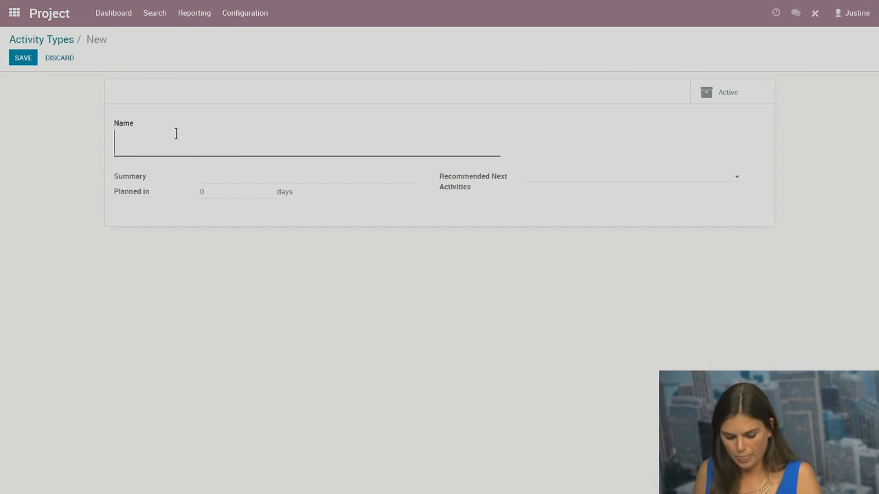
text(Ti)
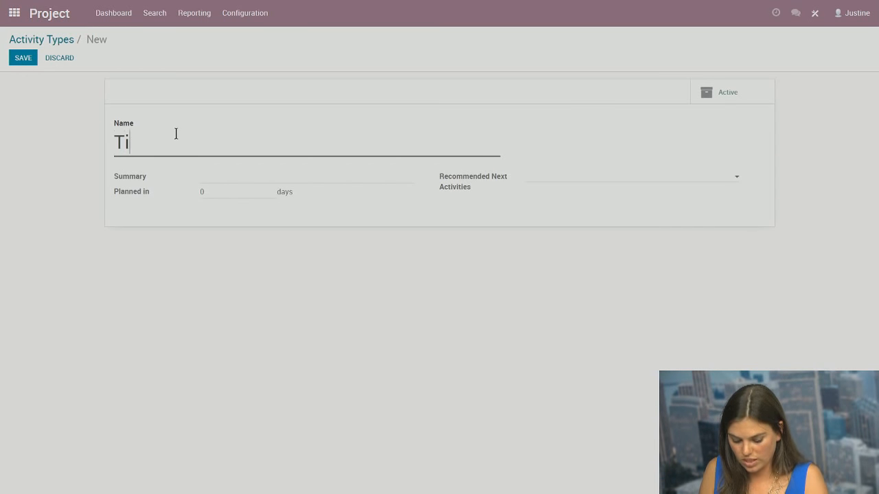
text(mesheet review)
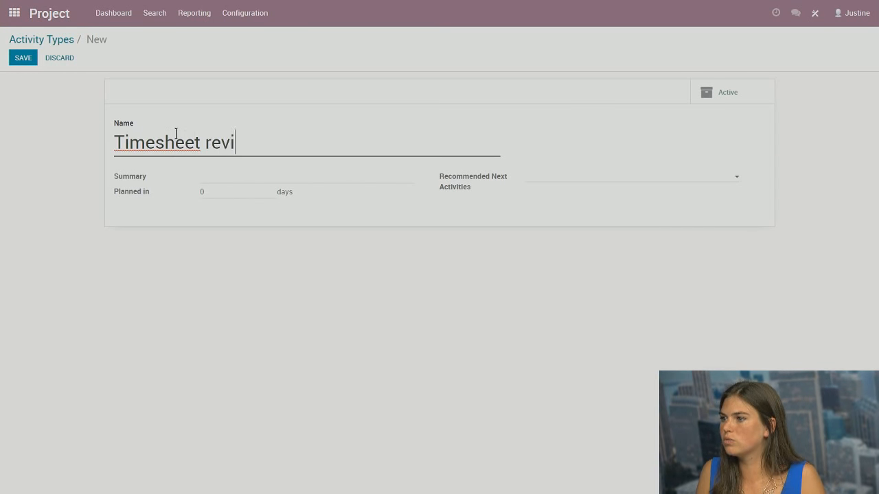
click(31, 59)
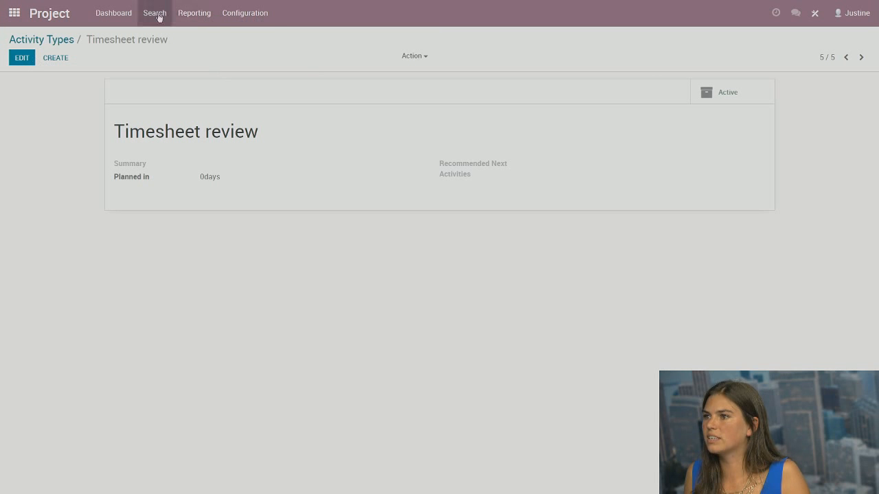
click(14, 14)
click(318, 104)
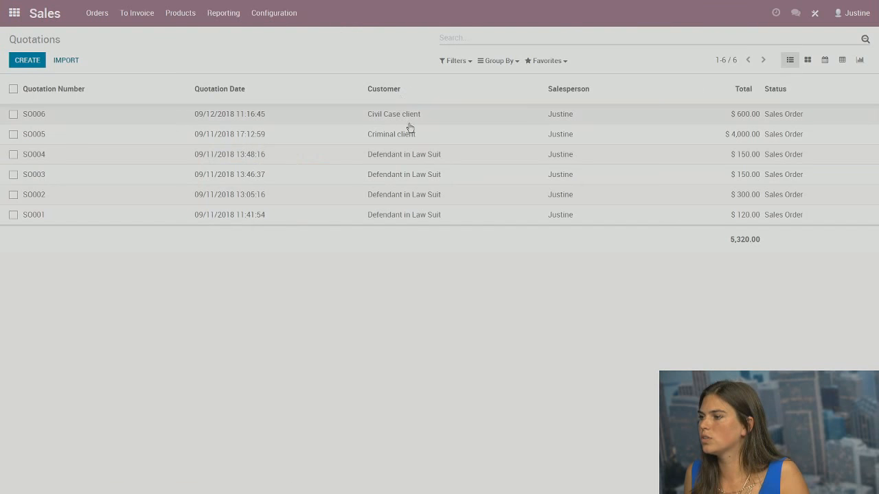
On SO006's Client call task, start a new activity of type Timesheet review
click(91, 121)
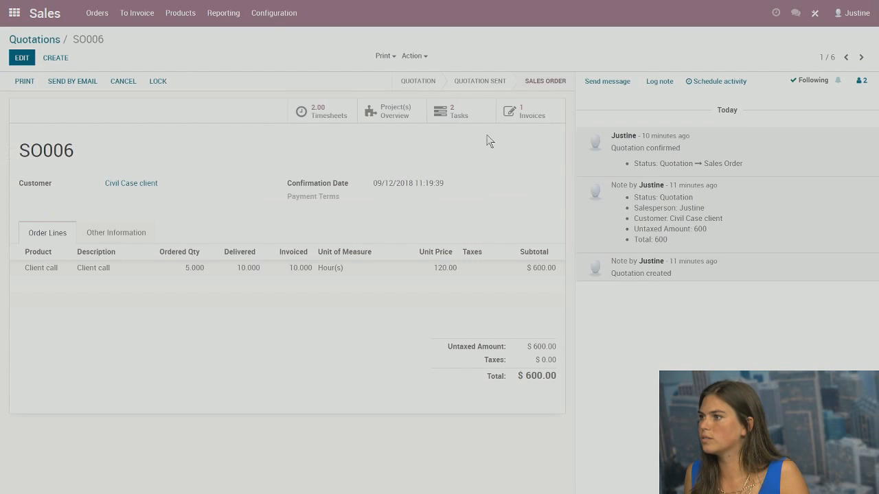
click(456, 111)
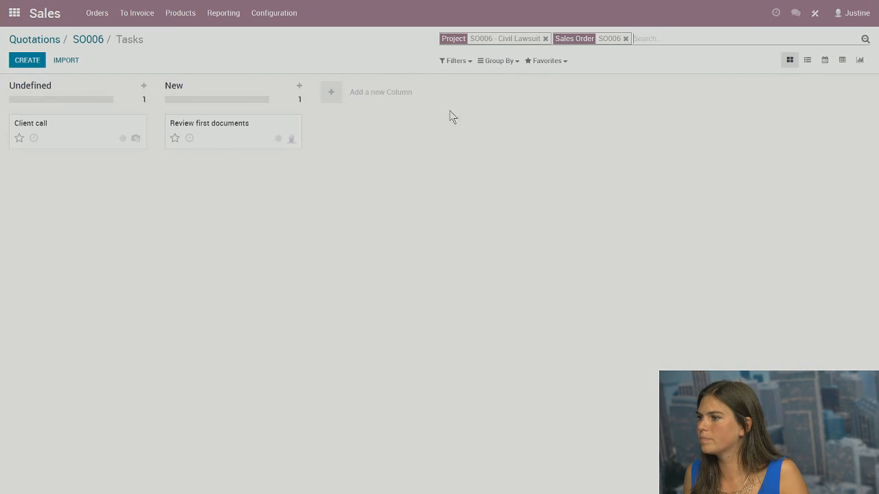
click(82, 135)
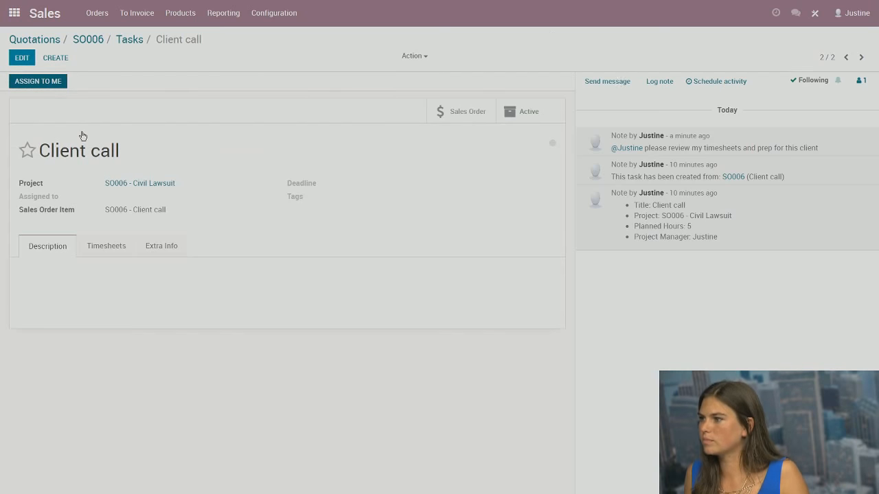
click(708, 82)
click(288, 81)
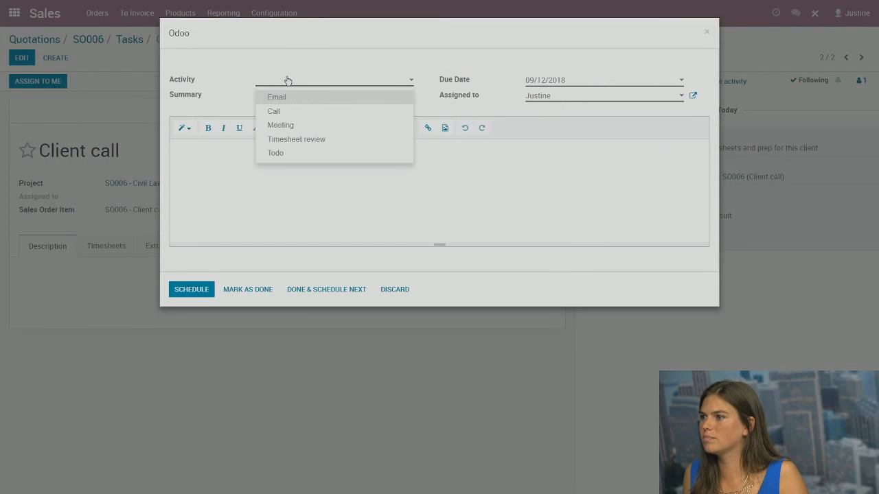
click(291, 144)
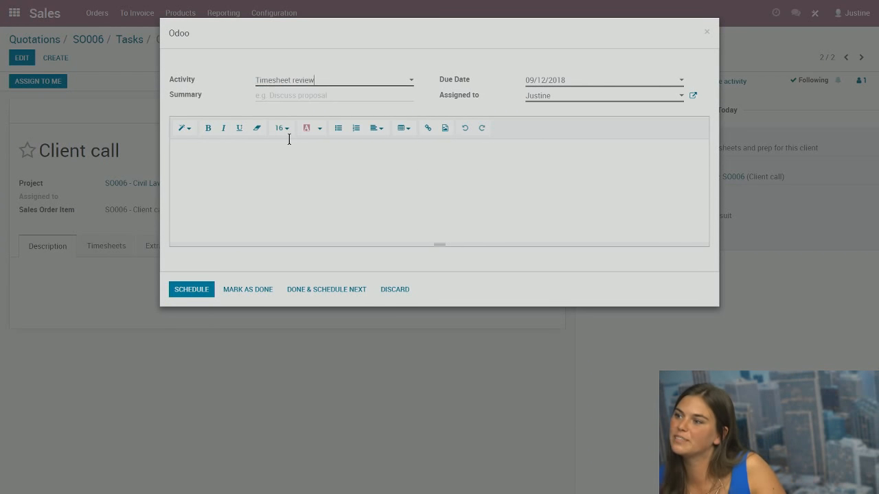
Schedule it with summary 'Review of my work', a review-request note to the manager, due 09/14/2018
click(304, 94)
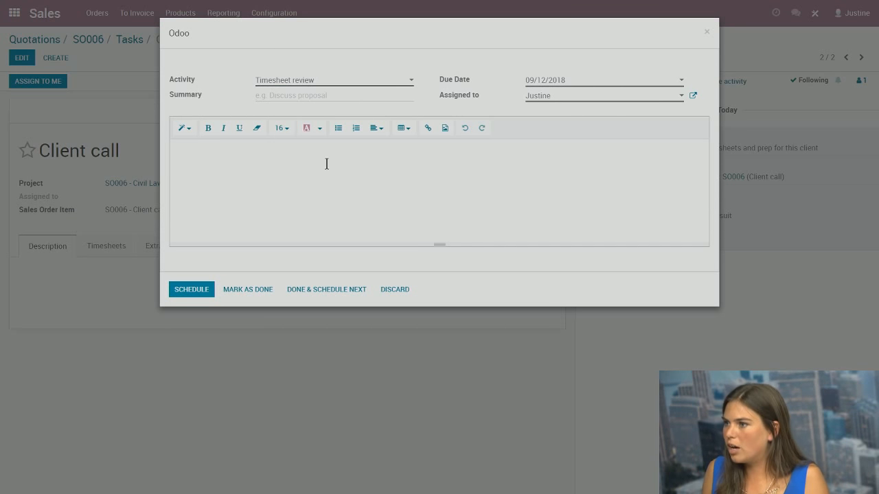
text(R)
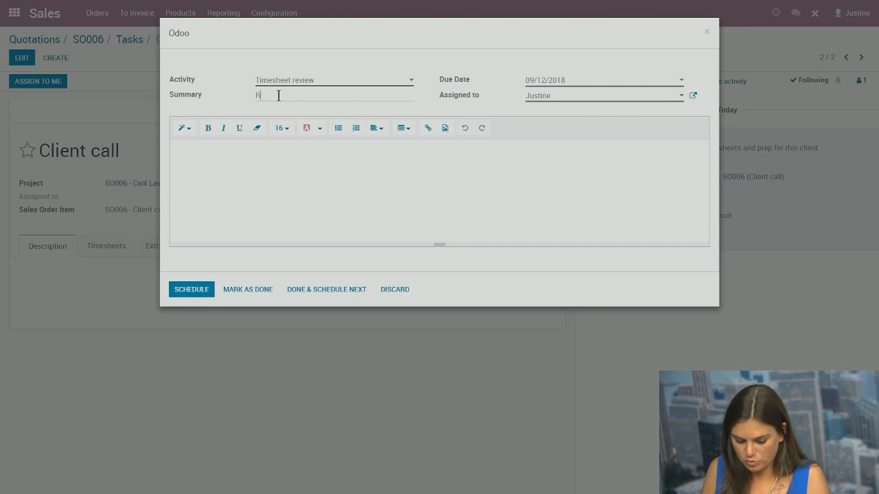
text(eview of my wo)
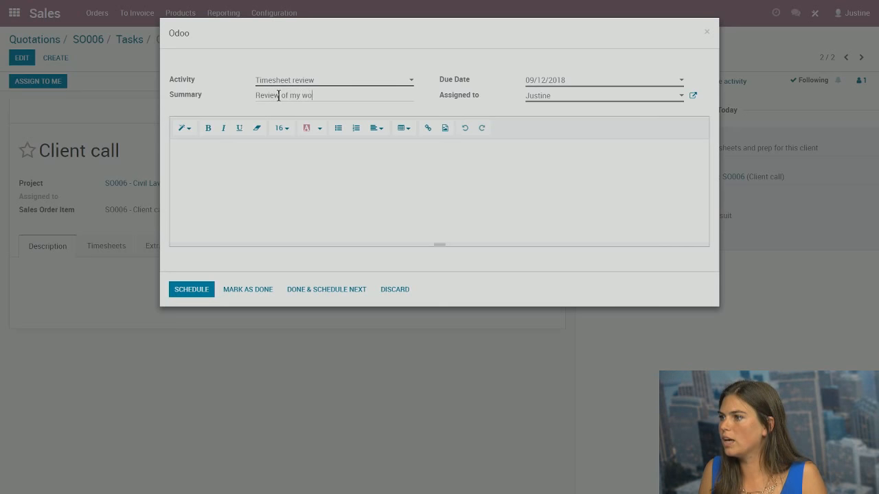
text(rk)
click(264, 174)
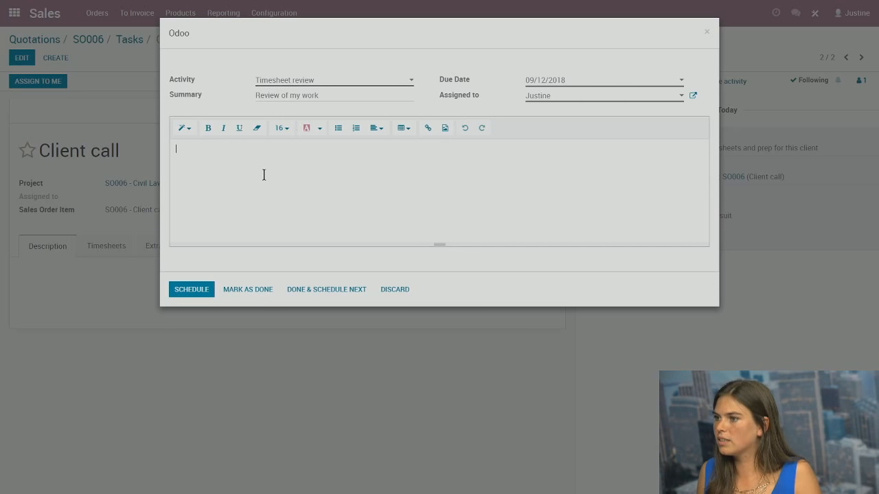
text(Hi manager,)
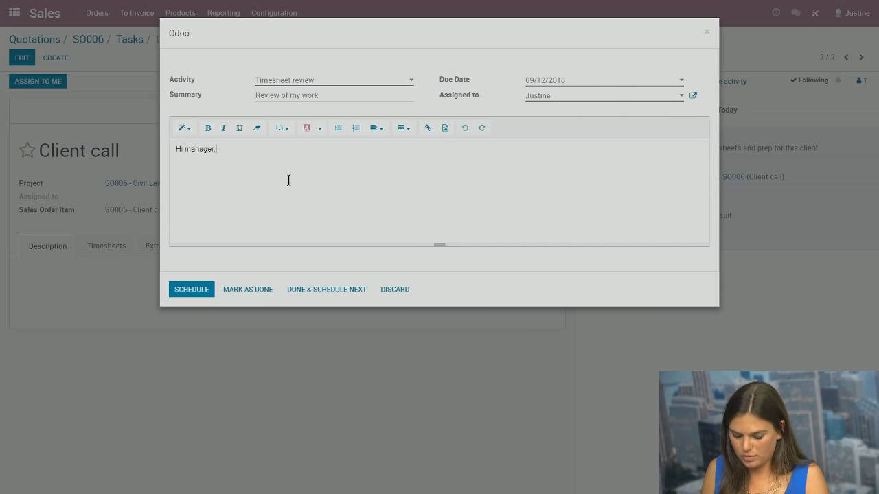
text( please review)
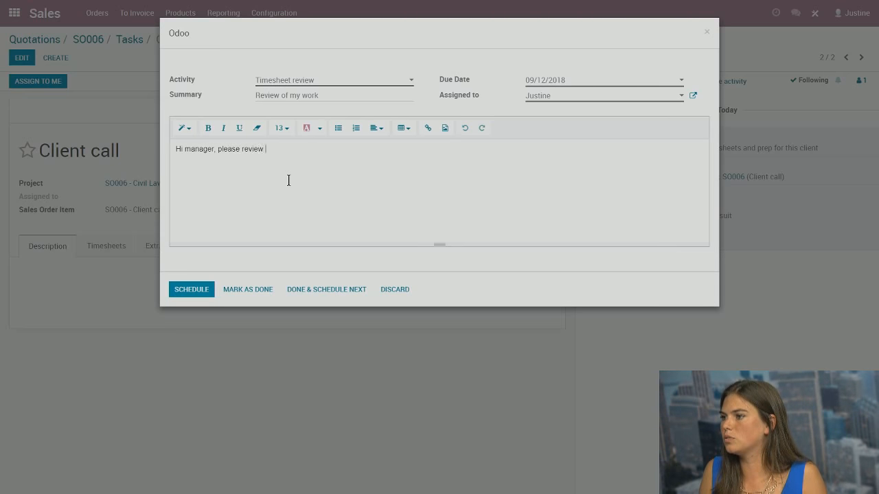
text( this for tje)
key(BackSpace)
key(BackSpace)
key(BackSpace)
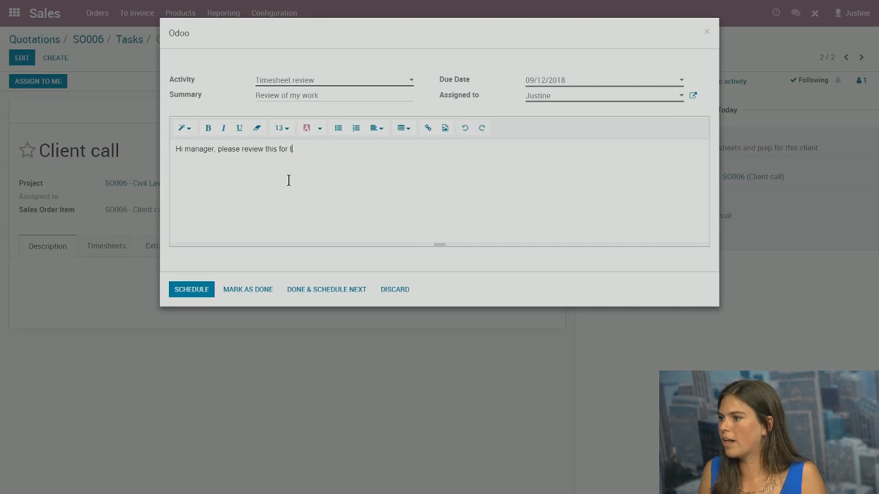
text(hje)
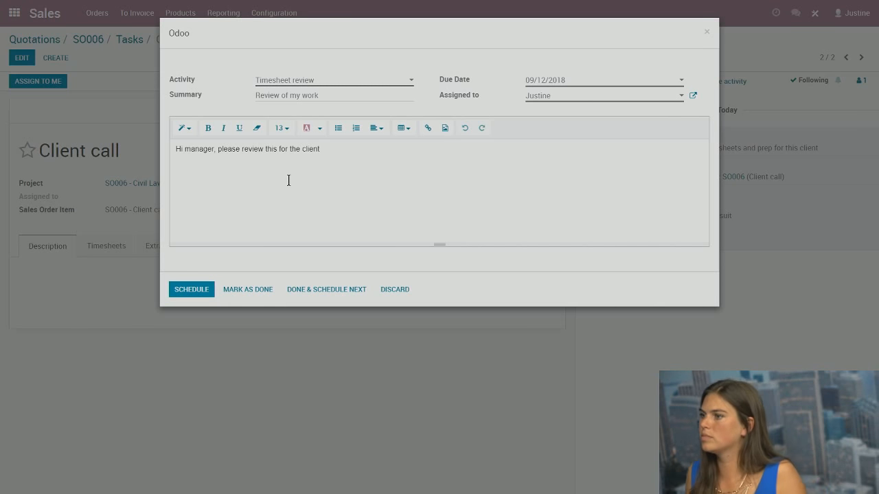
click(573, 80)
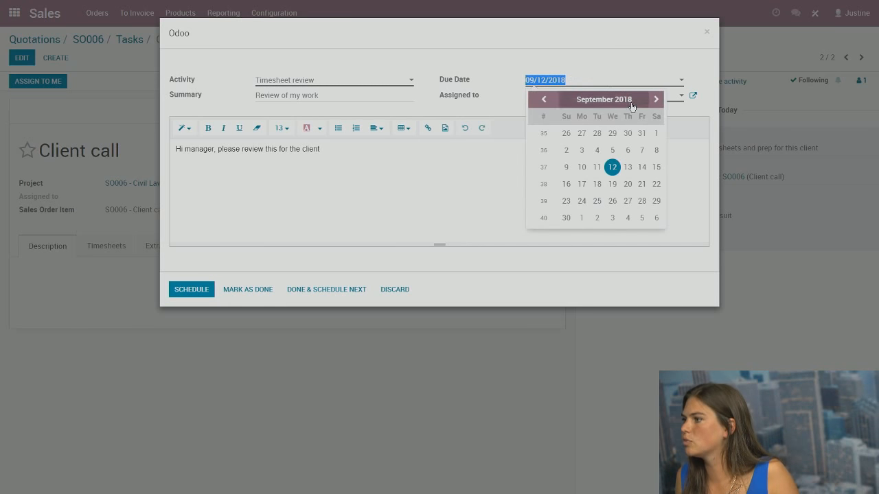
click(641, 167)
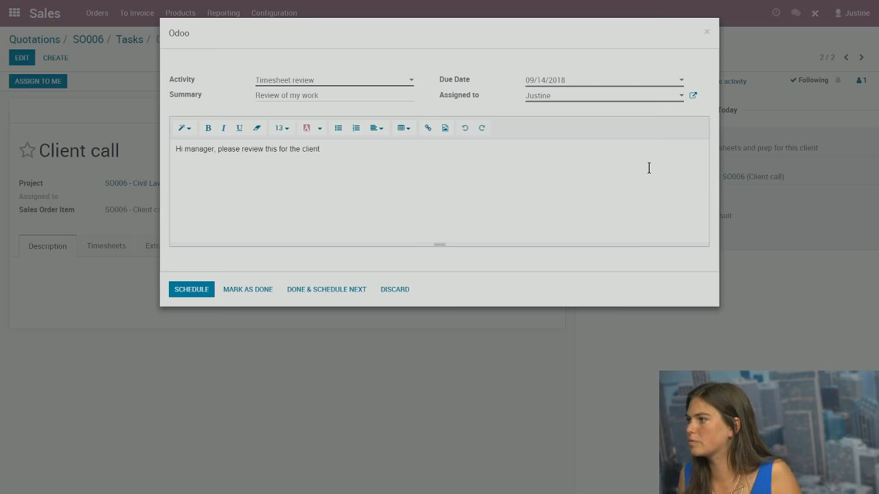
click(562, 96)
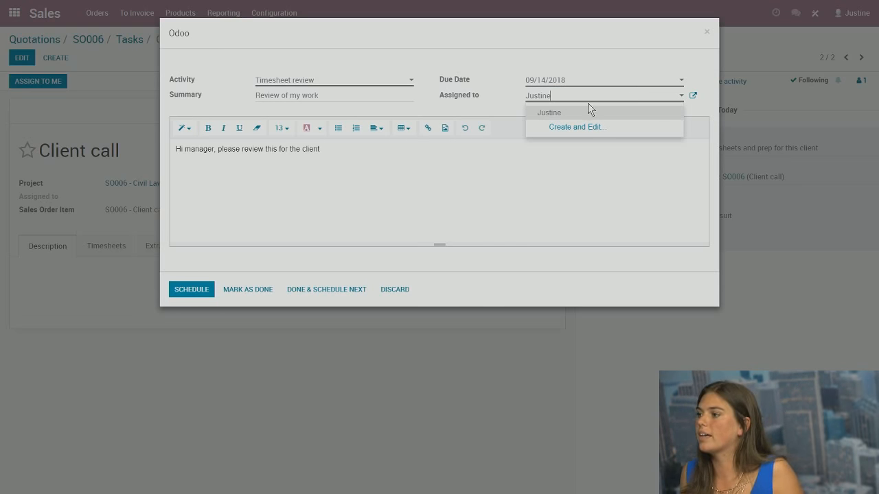
click(602, 114)
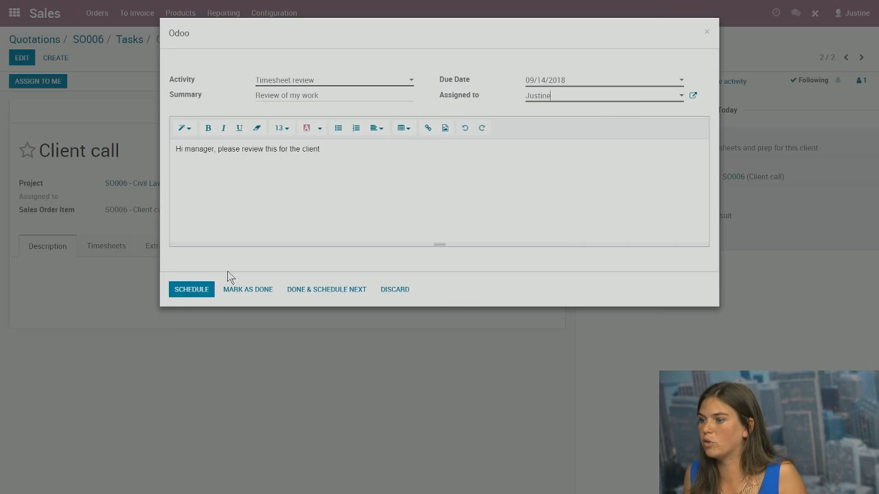
click(202, 289)
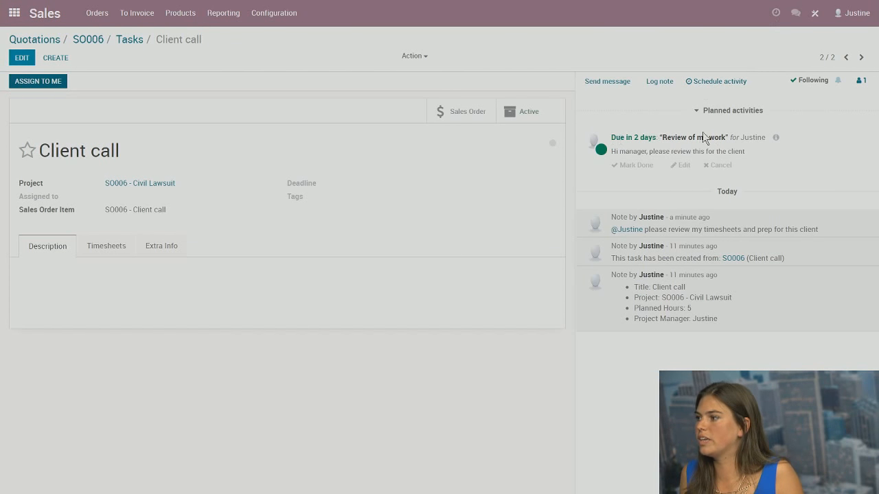
Check the task with 1 future activity, then open the Timesheets app's My Timesheets view
click(773, 11)
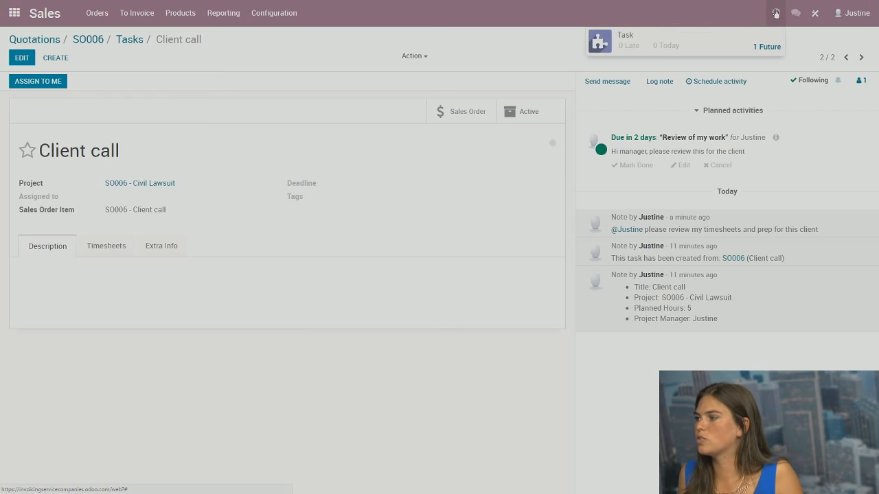
click(769, 47)
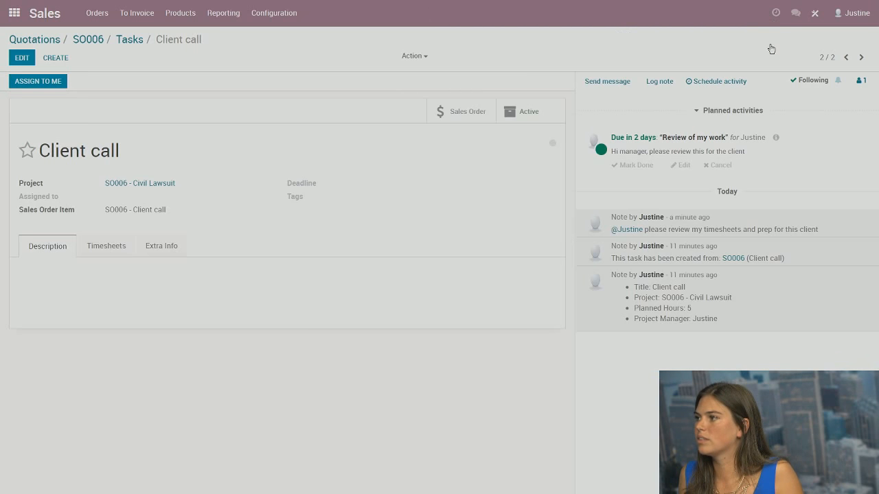
click(20, 146)
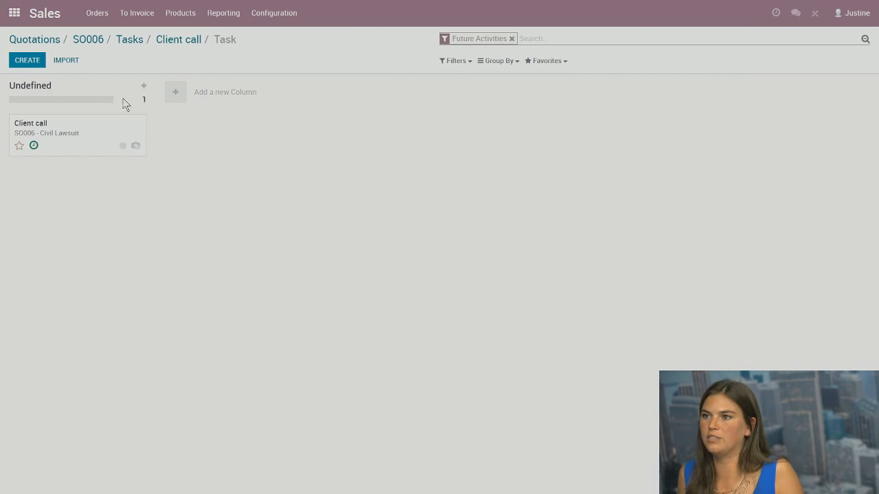
click(14, 12)
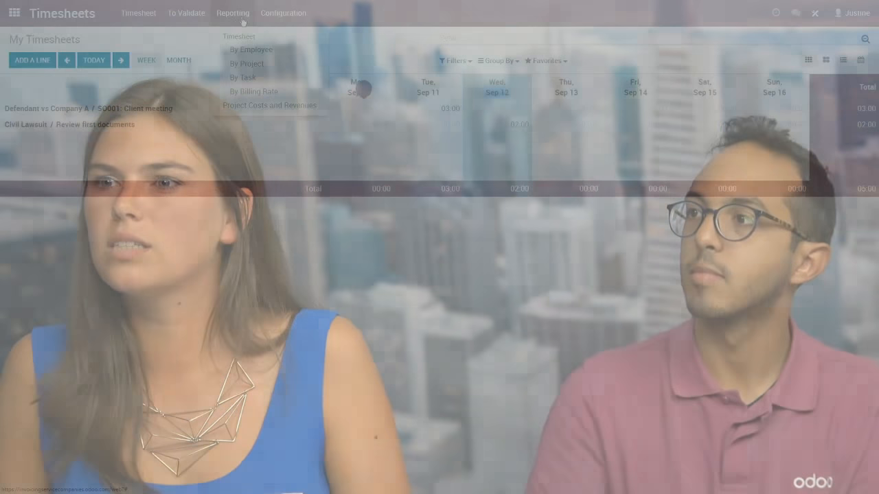
click(286, 15)
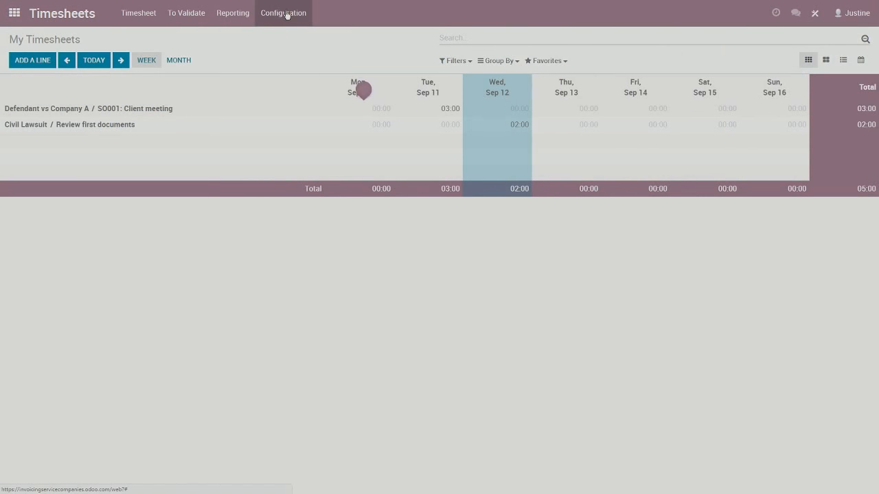